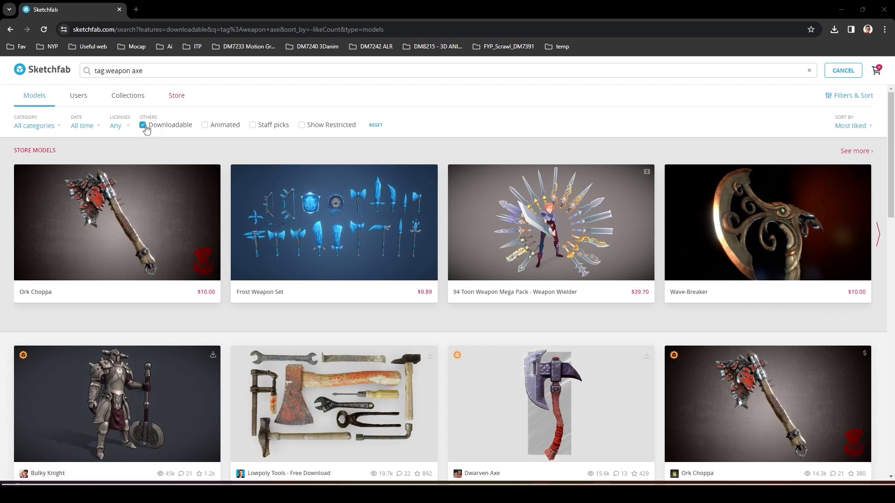
# Open the Dwarven Axe model from the axe search results and download it in the original FBX format.
pyautogui.scroll(-3, 579, 274)
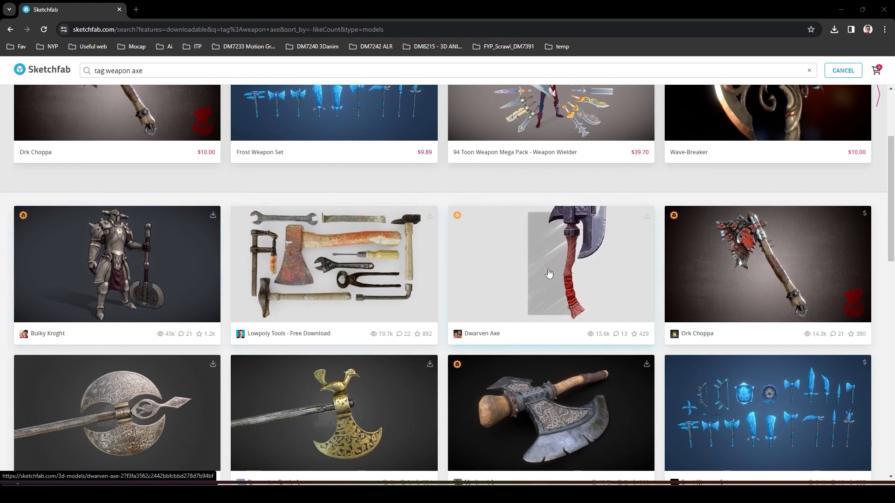
pyautogui.click(579, 274)
pyautogui.scroll(-4, 325, 194)
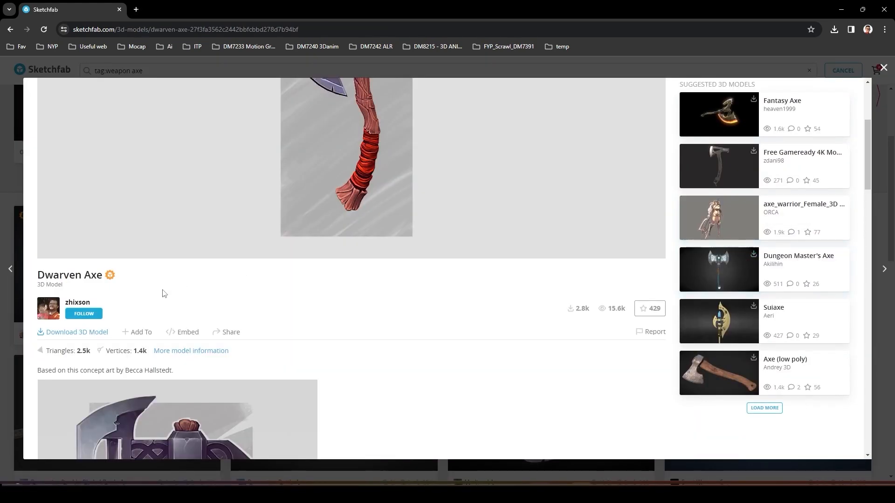
pyautogui.click(75, 332)
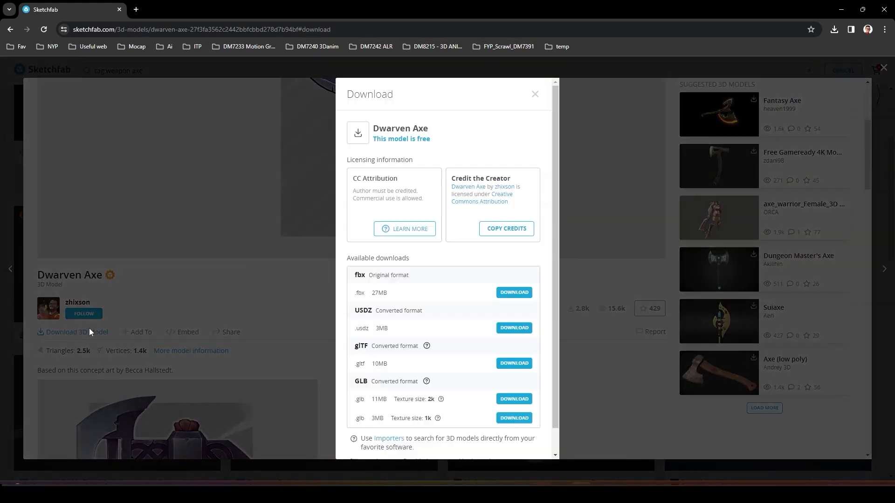
pyautogui.click(509, 292)
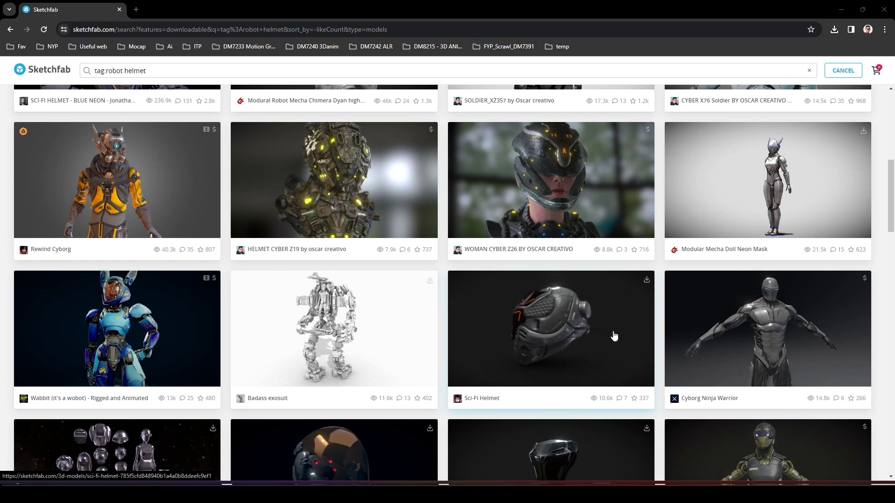
# Open the Sci-Fi Helmet model from the robot helmet results and bring up its download options.
pyautogui.click(455, 334)
pyautogui.click(86, 332)
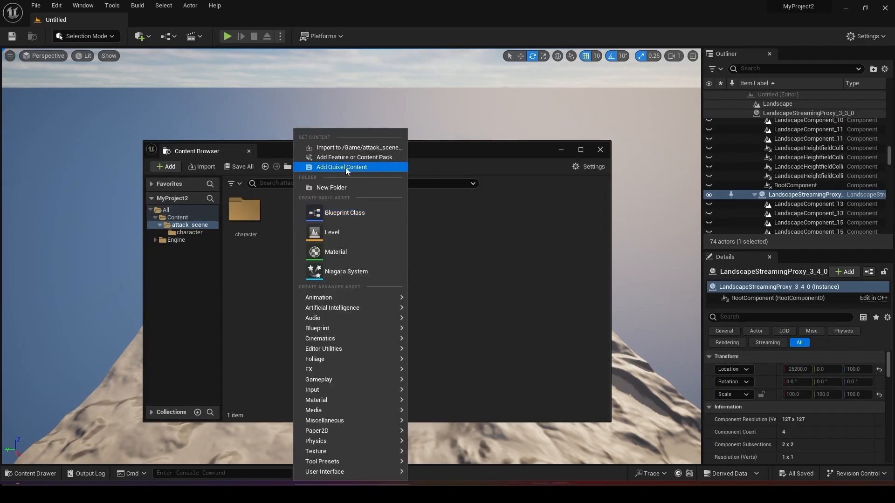
# In Unreal Editor, create two folders named helmet and axe inside the attack_scene folder.
pyautogui.click(346, 189)
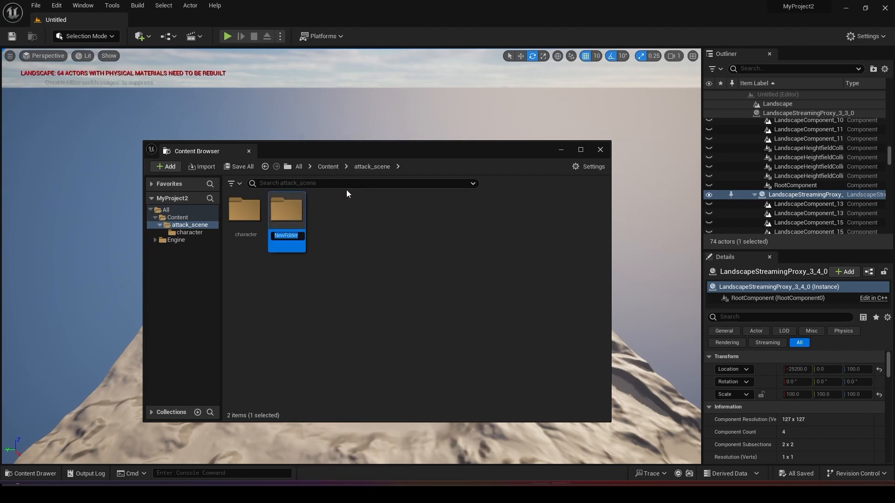
pyautogui.write('helmet')
pyautogui.press('Return')
pyautogui.hotkey('ctrl', 'shift', 'n')
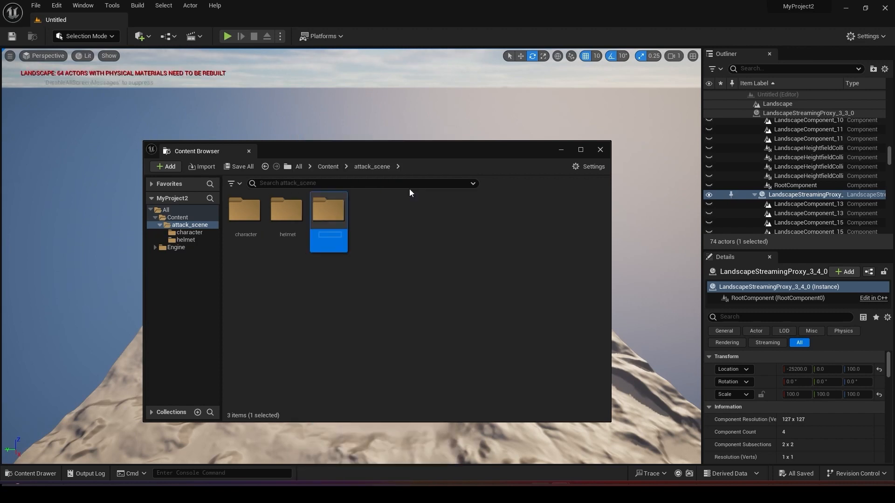
pyautogui.write('axe')
pyautogui.press('Return')
# Import the downloaded Dwarven Axe FBX into the axe folder, using Import All with the default import options.
pyautogui.doubleClick(249, 220)
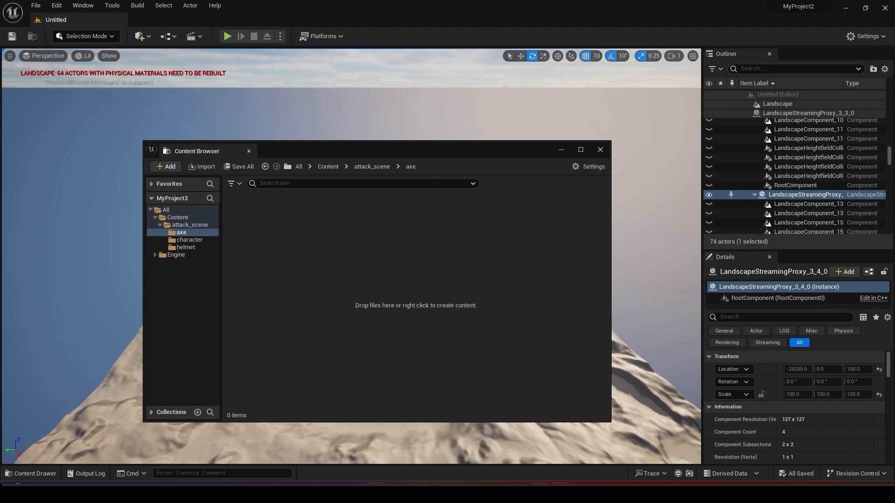
pyautogui.moveTo(355, 494)
pyautogui.click(366, 458)
pyautogui.moveTo(445, 233); pyautogui.dragTo(332, 235)
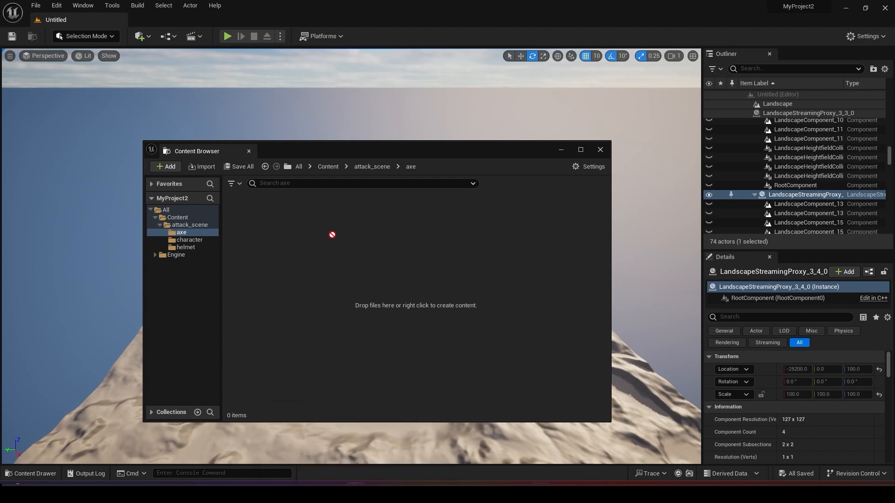
pyautogui.moveTo(315, 272); pyautogui.dragTo(317, 274)
pyautogui.click(419, 420)
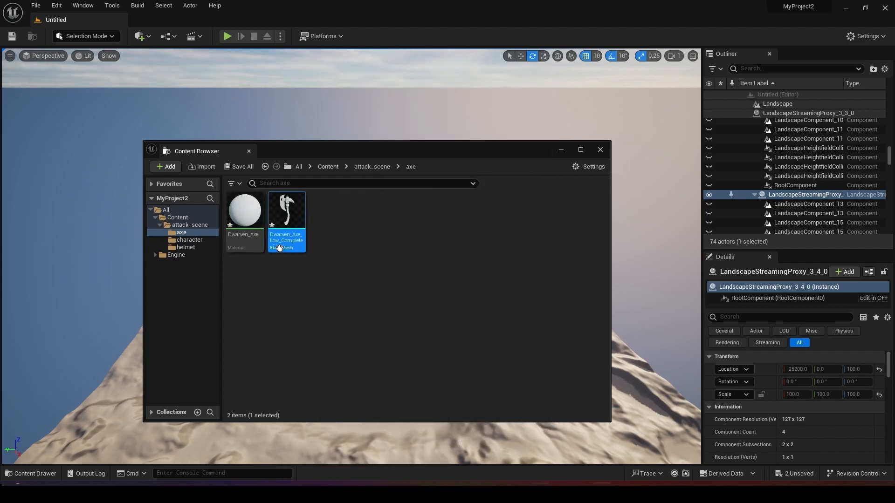
pyautogui.click(326, 263)
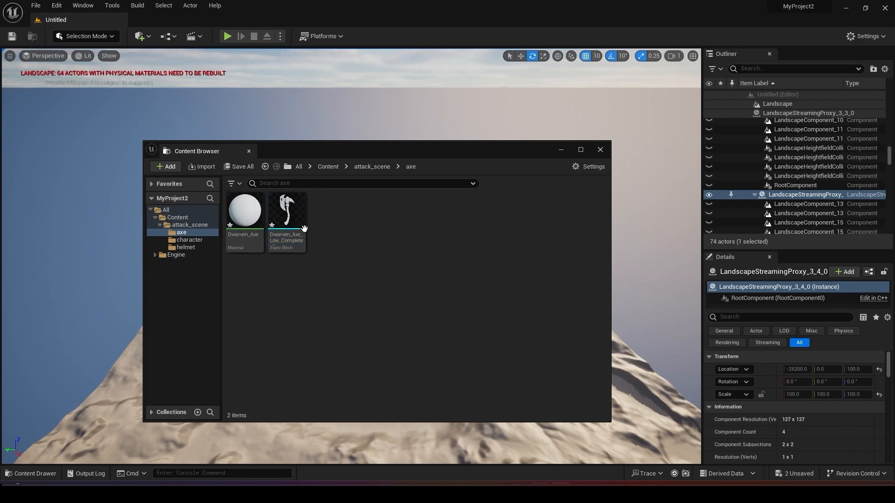
# Open the Dwarven_Axe_Low_Complete static mesh and its assigned Dwarven_Axe material for editing.
pyautogui.doubleClick(285, 210)
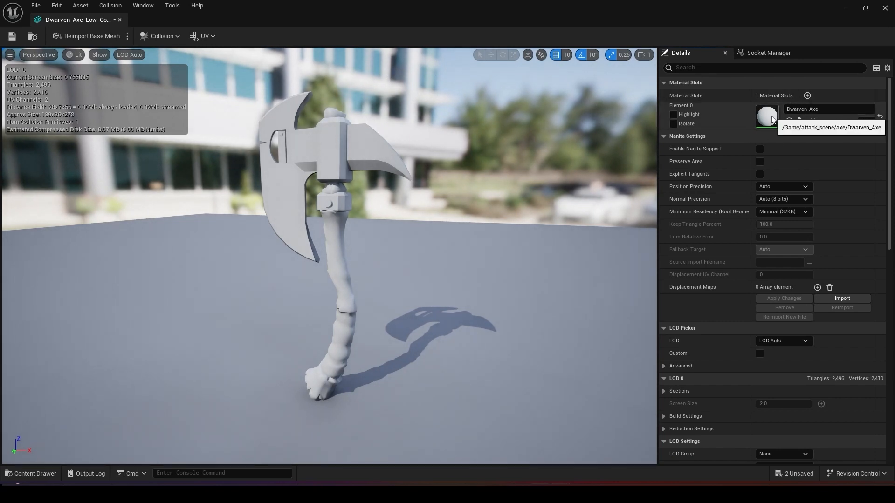
pyautogui.doubleClick(772, 117)
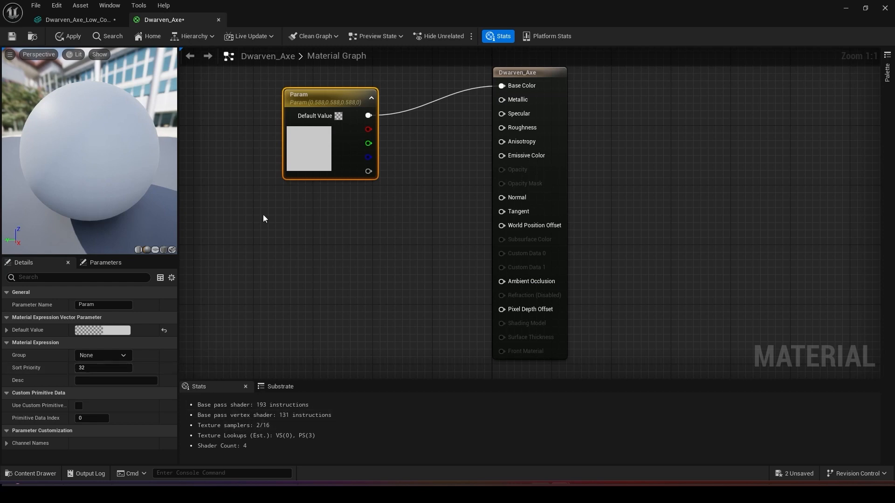
# Create a folder named texture inside the axe folder and open it.
pyautogui.hotkey('ctrl', 'space')
pyautogui.rightClick(265, 383)
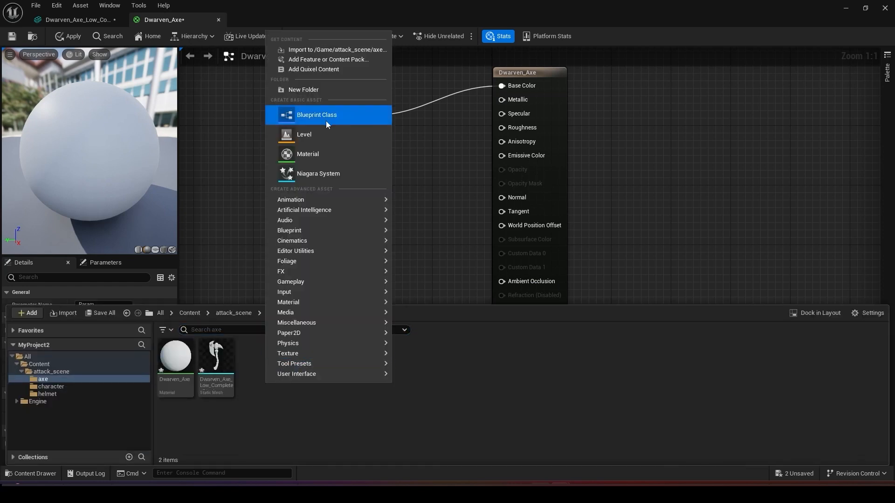
pyautogui.click(307, 90)
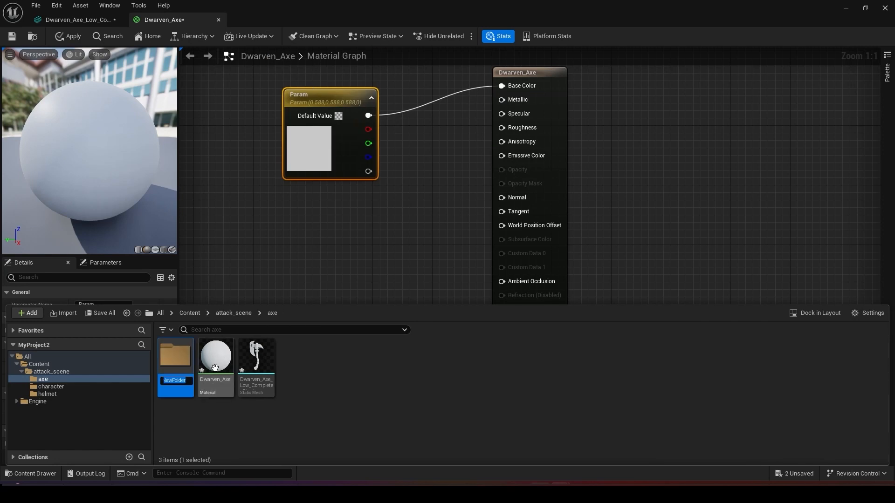
pyautogui.write('textur')
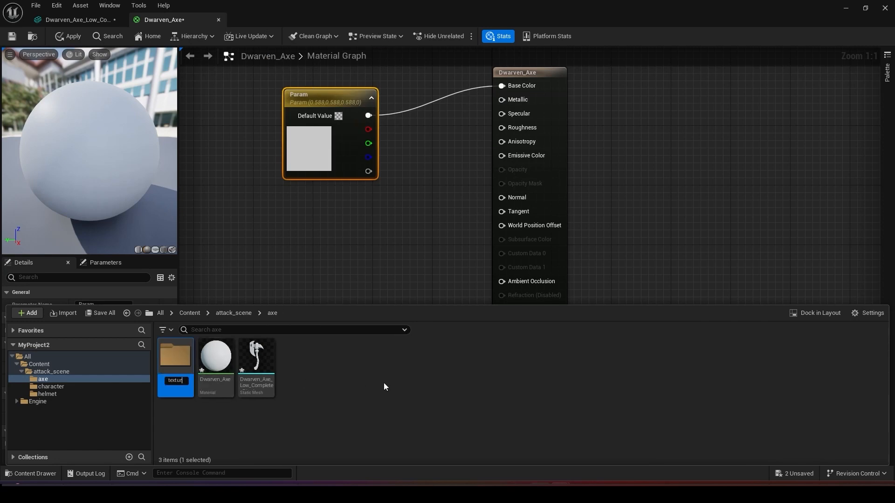
pyautogui.write('e')
pyautogui.press('Return')
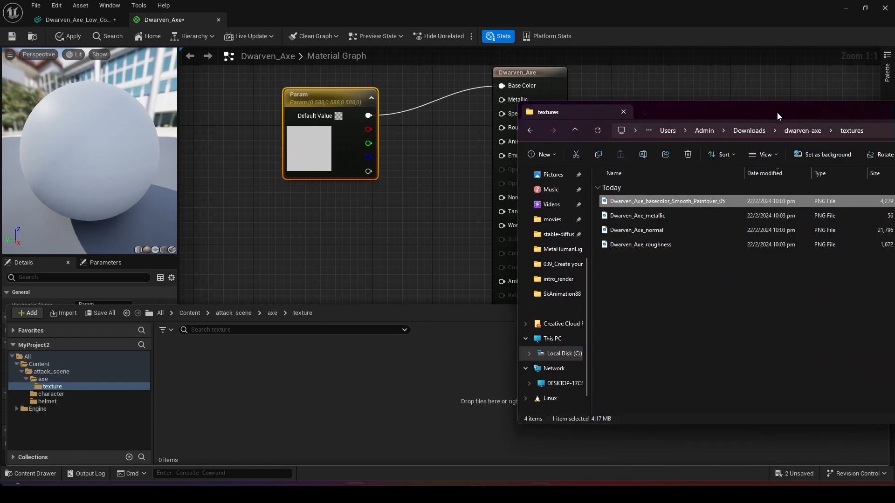
# Import the Dwarven_Axe_basecolor_Smooth_Paintover_05 image from the downloaded textures folder into the texture folder.
pyautogui.moveTo(776, 111); pyautogui.dragTo(589, 105)
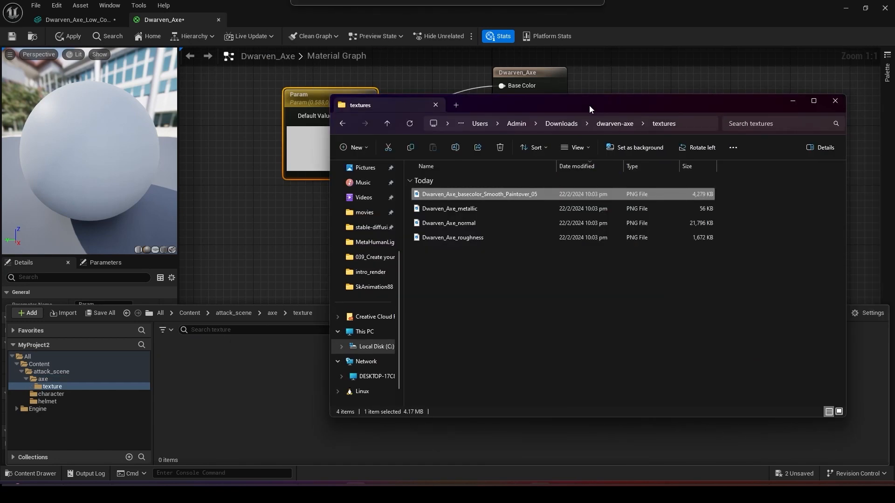
pyautogui.click(466, 208)
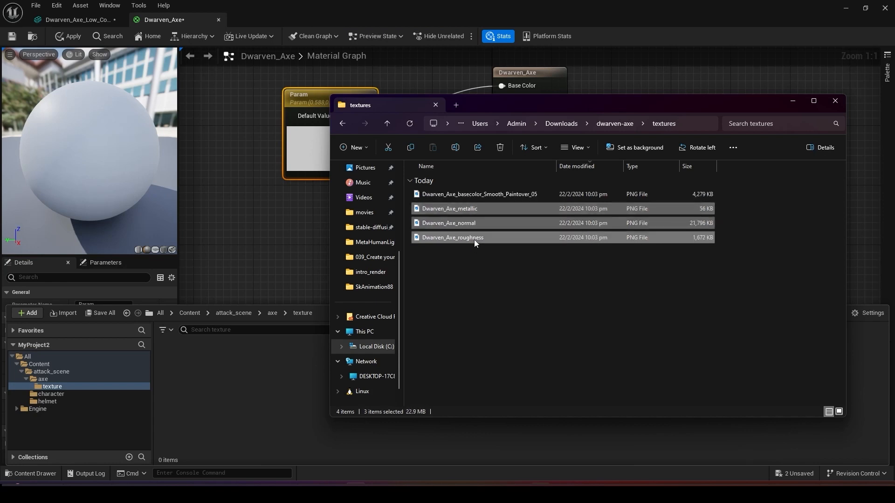
pyautogui.click(456, 197)
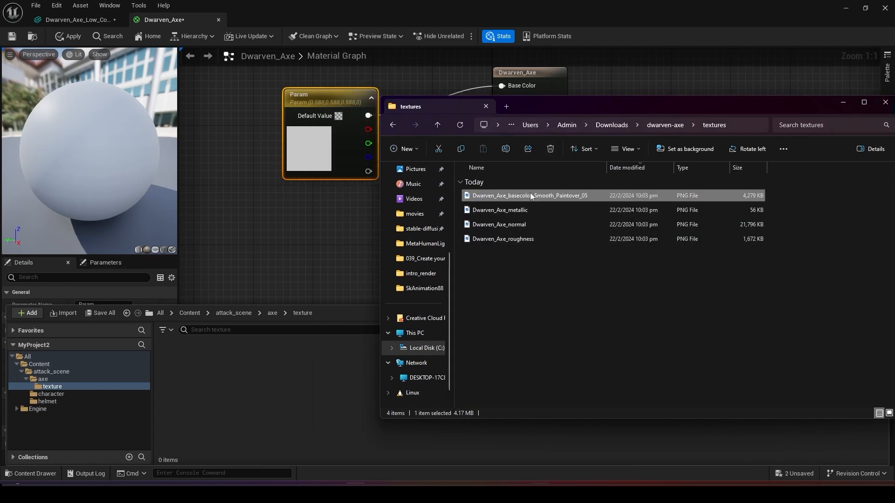
pyautogui.moveTo(530, 198); pyautogui.dragTo(247, 407)
pyautogui.moveTo(234, 387); pyautogui.dragTo(234, 387)
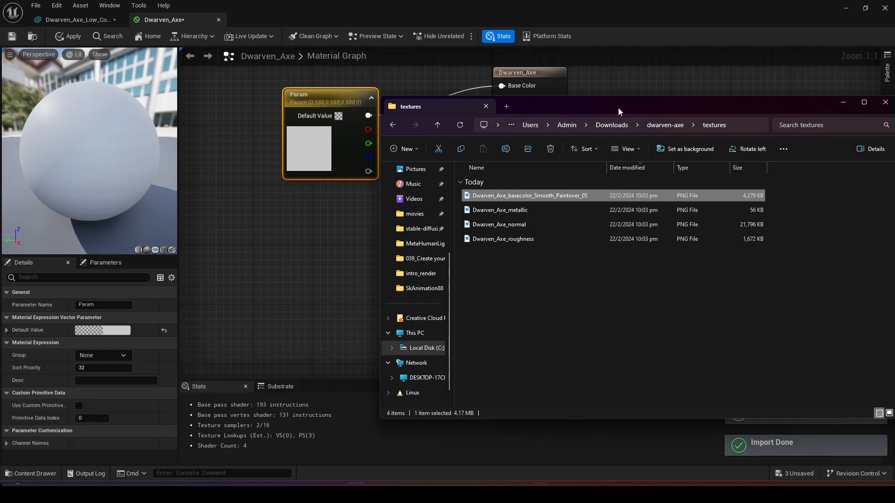
pyautogui.moveTo(618, 107); pyautogui.dragTo(894, 111)
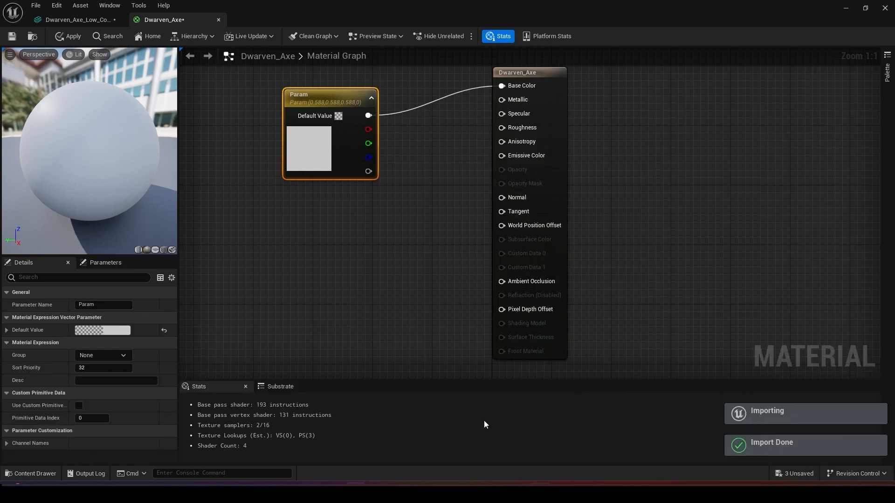
# Add the imported base color texture to the material graph and connect its RGB output to Base Color.
pyautogui.hotkey('ctrl', 'space')
pyautogui.moveTo(179, 363); pyautogui.dragTo(283, 229)
pyautogui.moveTo(358, 103); pyautogui.dragTo(321, 97)
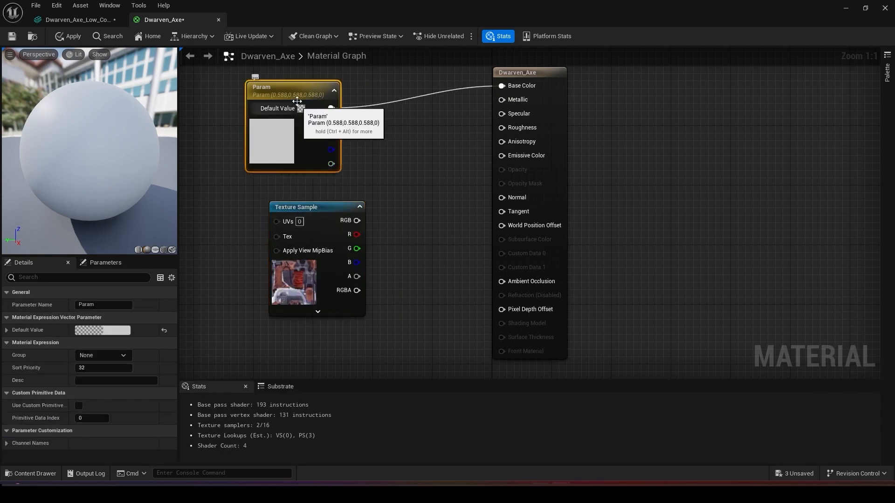
pyautogui.moveTo(362, 222); pyautogui.dragTo(501, 86)
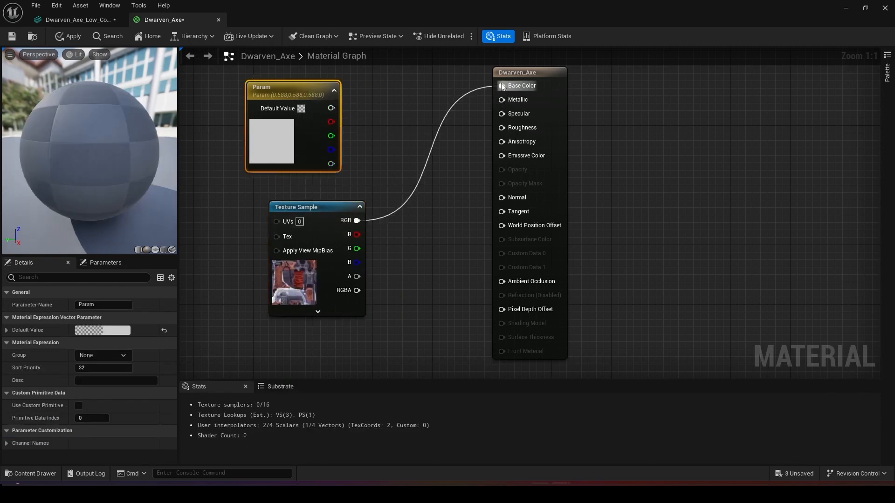
# Apply and save the Dwarven_Axe material changes, and close the material editor.
pyautogui.click(69, 35)
pyautogui.click(12, 37)
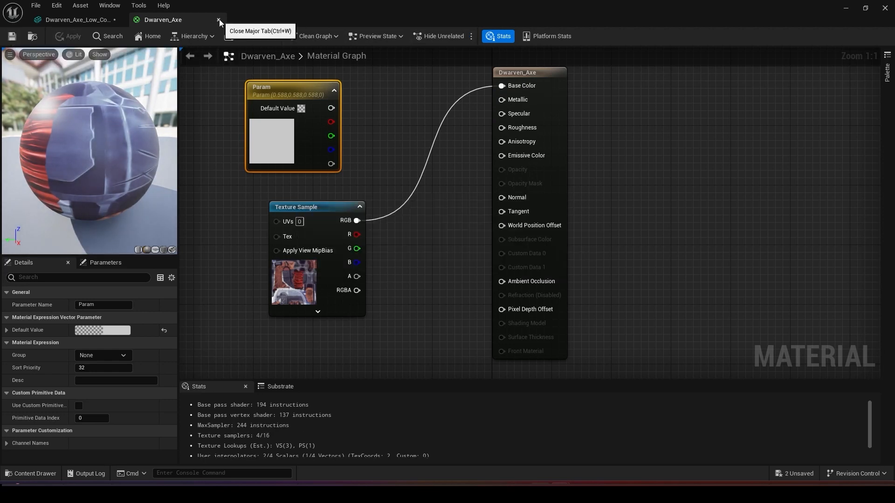
pyautogui.click(218, 20)
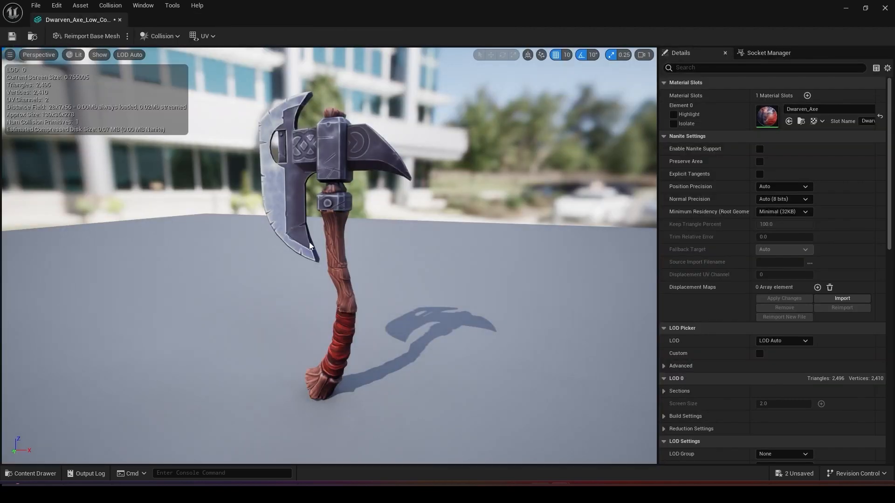
# Check the textured axe in the mesh preview, save the axe static mesh and close its editor.
pyautogui.moveTo(233, 181)
pyautogui.keyDown('alt'); pyautogui.mouseDown()
pyautogui.moveTo(149, 184)
pyautogui.moveTo(232, 181)
pyautogui.mouseUp(); pyautogui.keyUp('alt')
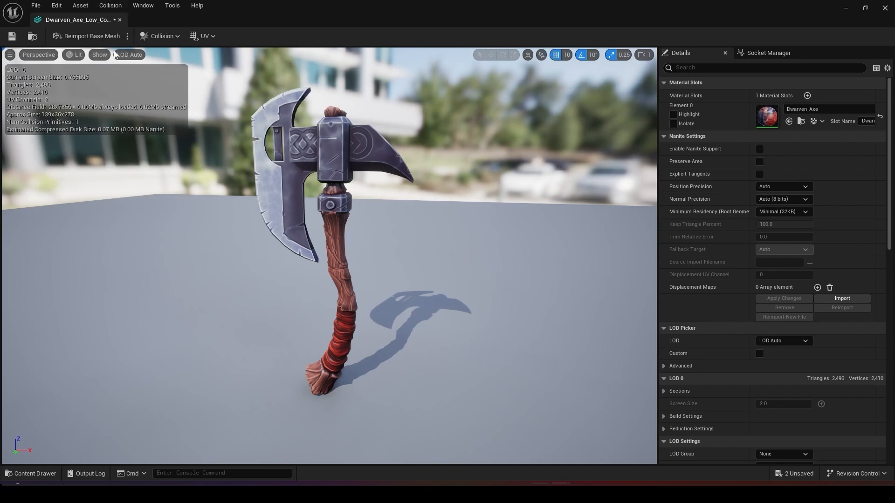
pyautogui.click(12, 36)
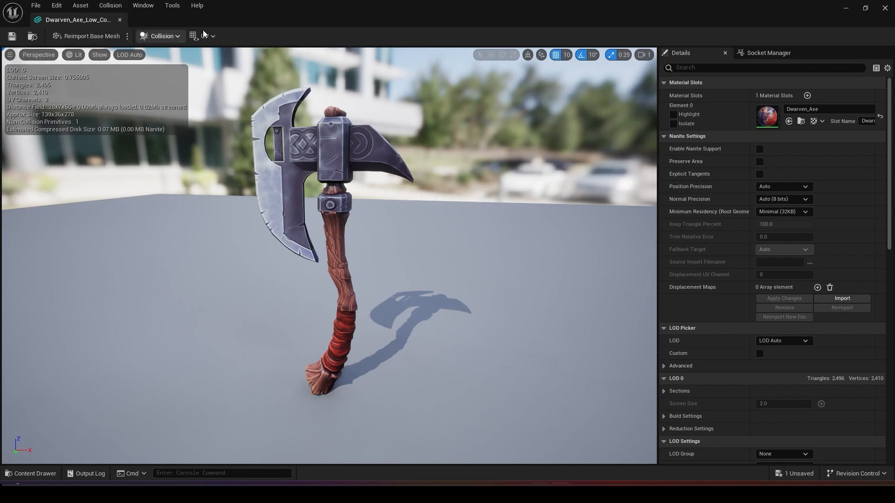
pyautogui.click(119, 19)
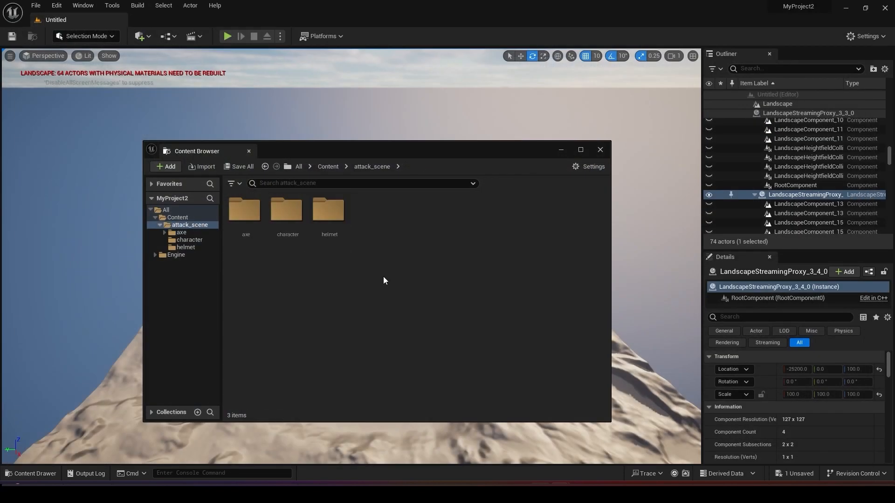
# Import the scifihelmet FBX into the helmet folder, using Import All with the default import options.
pyautogui.doubleClick(329, 213)
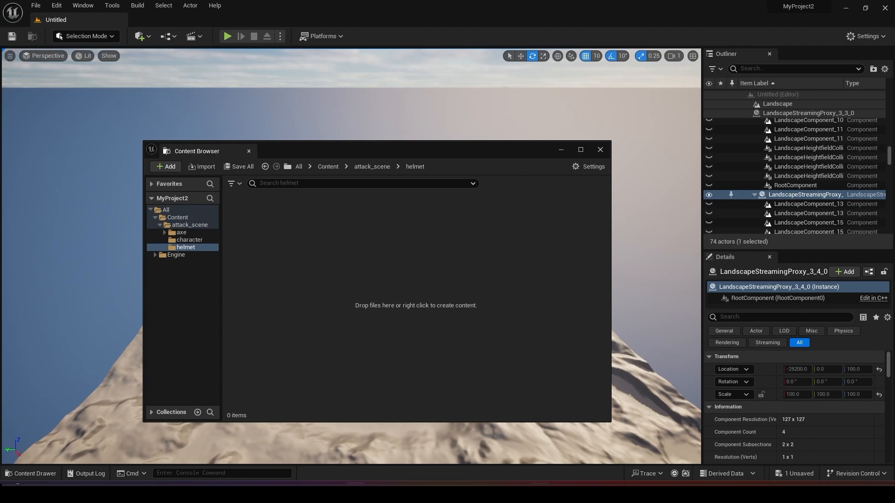
pyautogui.moveTo(312, 263); pyautogui.dragTo(311, 264)
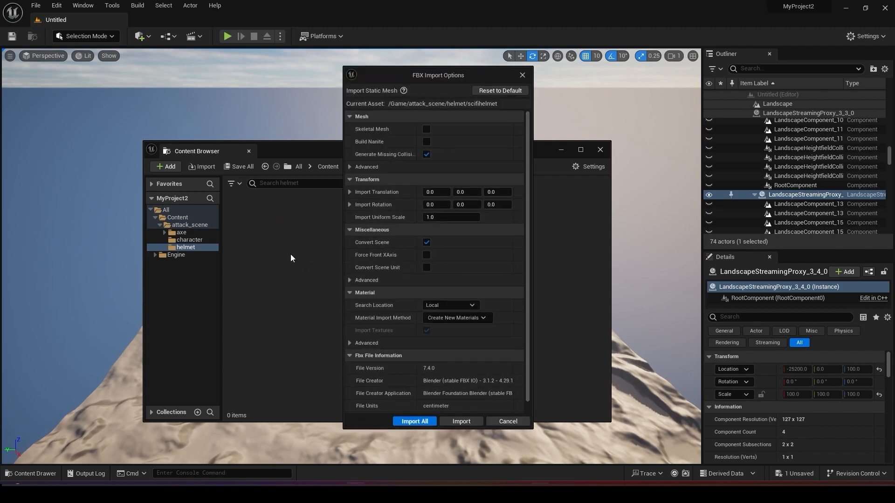
pyautogui.click(415, 413)
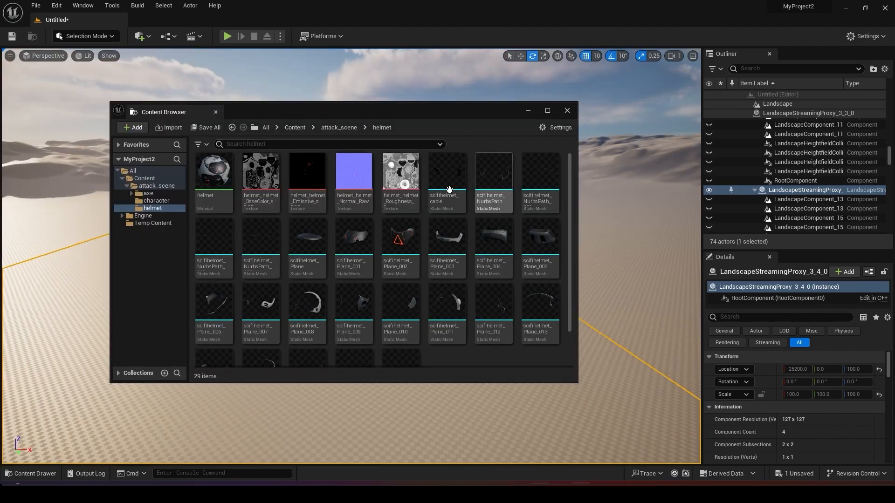
# Inspect the separate helmet meshes in the helmet folder, previewing scifihelmet_Plane_003 and selecting scifihelmet_cable.
pyautogui.moveTo(438, 177)
pyautogui.moveTo(445, 178); pyautogui.dragTo(459, 181)
pyautogui.click(505, 174)
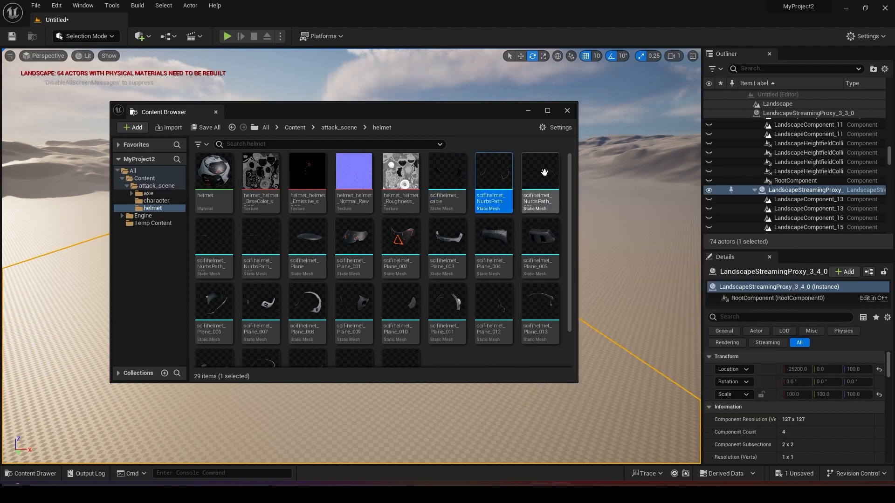
pyautogui.click(543, 174)
pyautogui.click(222, 248)
pyautogui.click(266, 240)
pyautogui.click(312, 238)
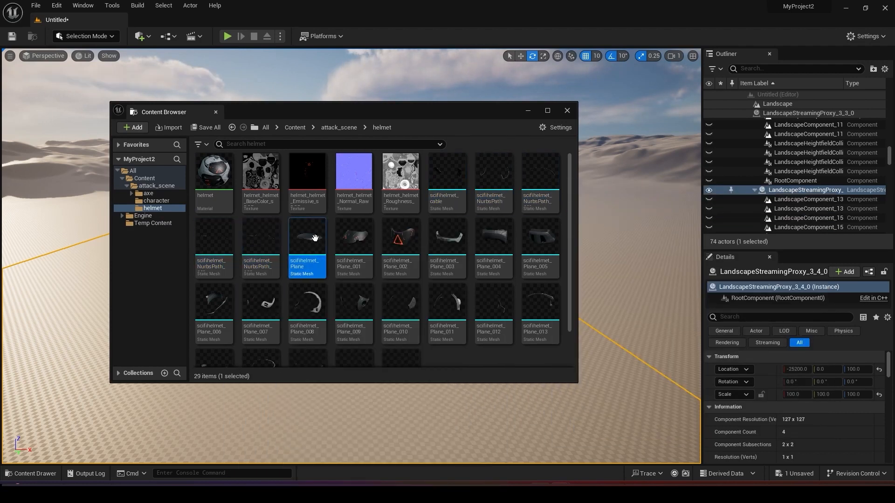
pyautogui.click(367, 238)
pyautogui.doubleClick(440, 241)
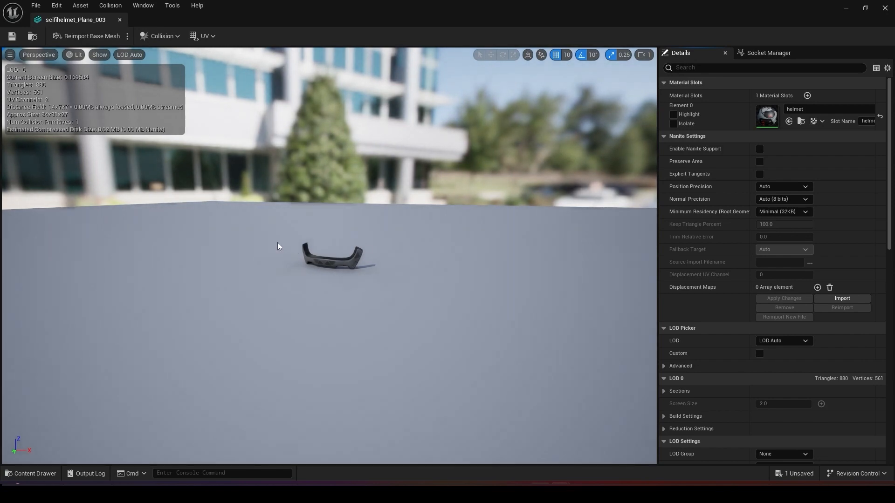
pyautogui.click(120, 20)
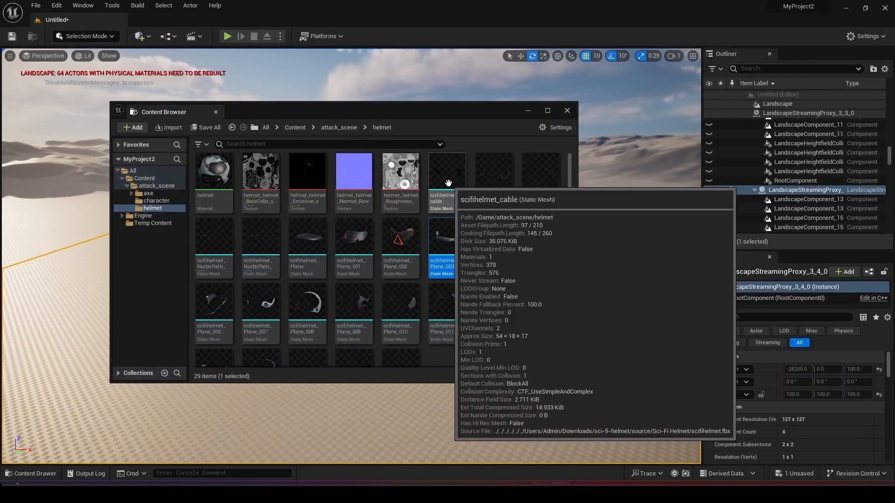
pyautogui.click(446, 179)
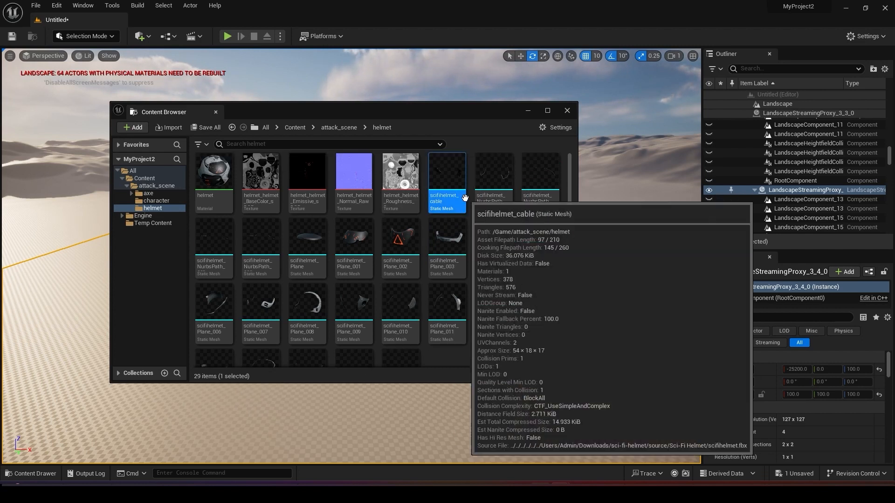
# Place all 24 separate scifihelmet static meshes together in the level and focus the view on the assembled helmet.
pyautogui.scroll(-1, 402, 326)
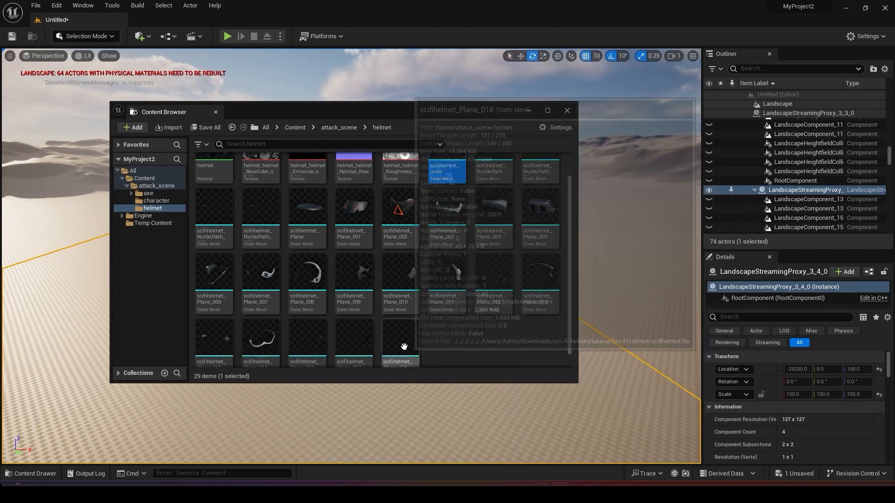
pyautogui.keyDown('shift'); pyautogui.click(405, 351); pyautogui.keyUp('shift')
pyautogui.moveTo(450, 290); pyautogui.dragTo(611, 204)
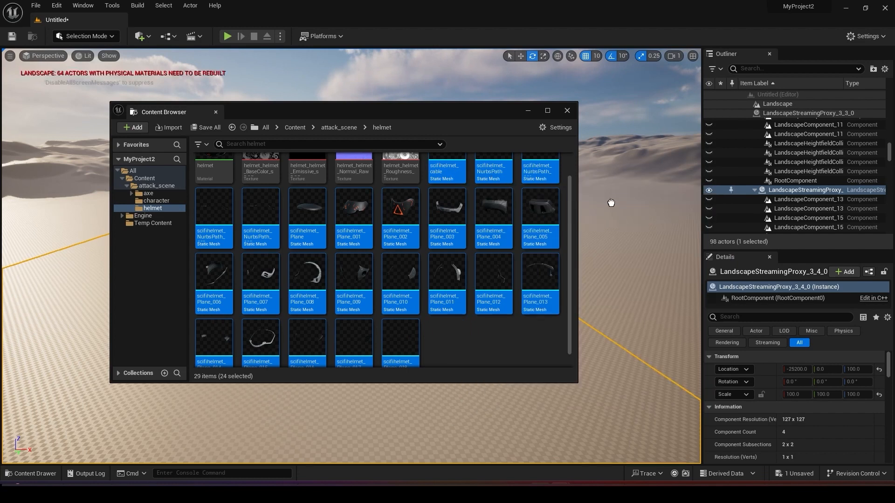
pyautogui.moveTo(623, 246); pyautogui.dragTo(606, 239)
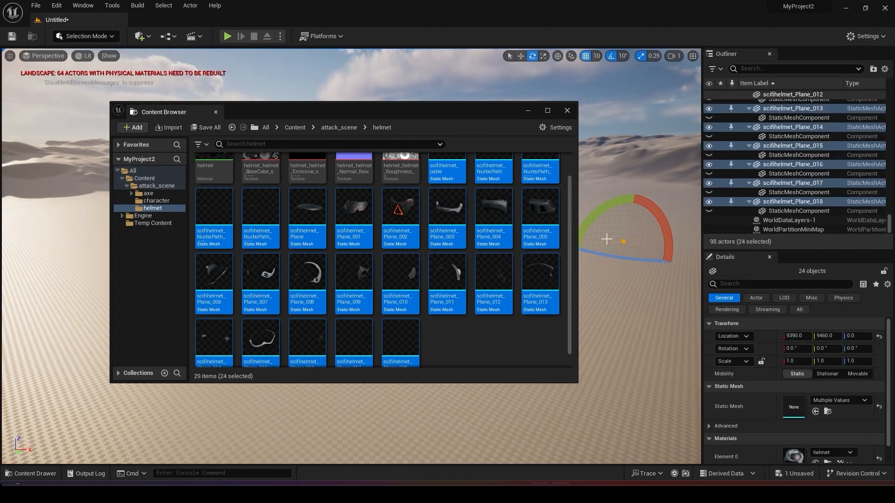
pyautogui.click(528, 111)
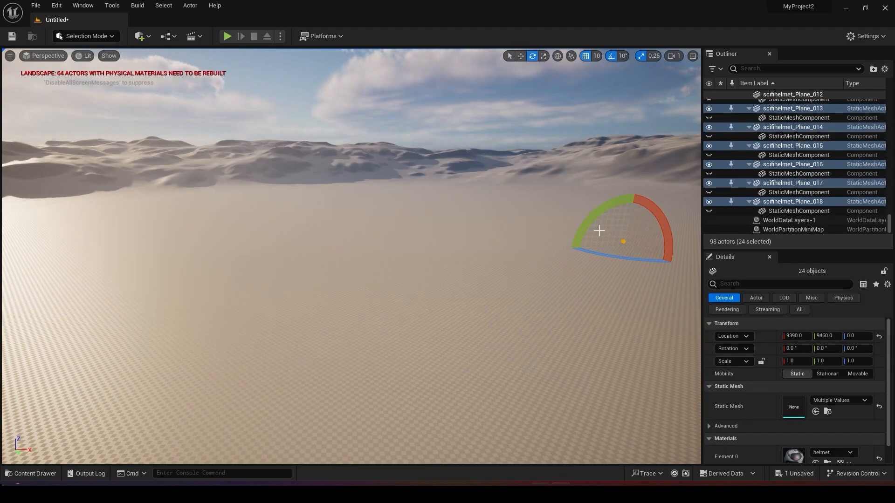
pyautogui.press('f')
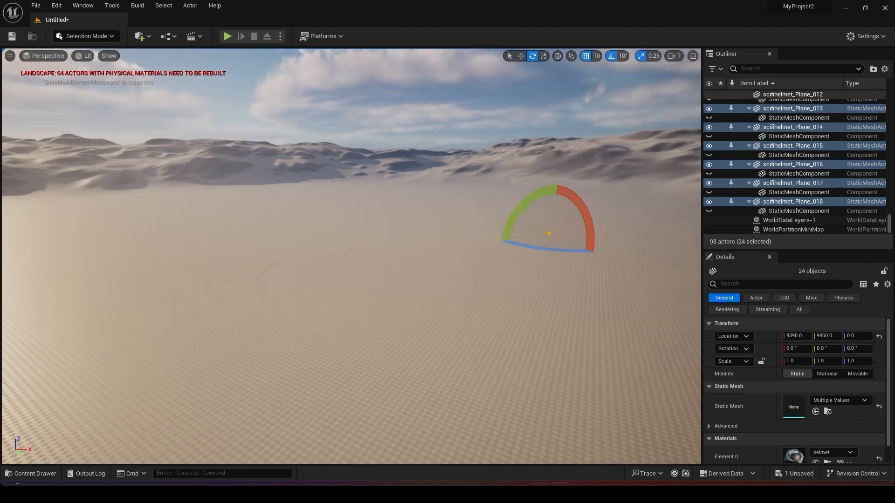
pyautogui.keyDown('alt'); pyautogui.moveTo(380, 266); pyautogui.dragTo(350, 258); pyautogui.keyUp('alt')
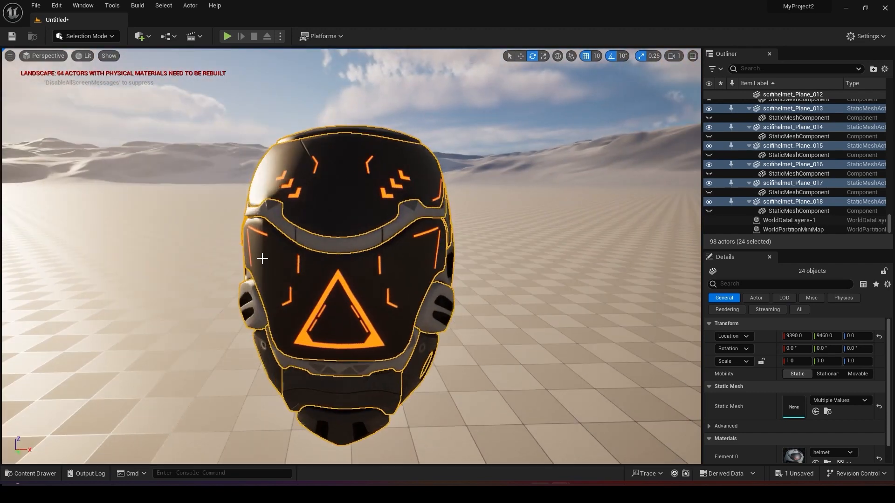
# Merge the 24 selected helmet actors into a single static mesh named helmel_combine, saved in attack_scene/helmet.
pyautogui.click(191, 6)
pyautogui.moveTo(228, 273)
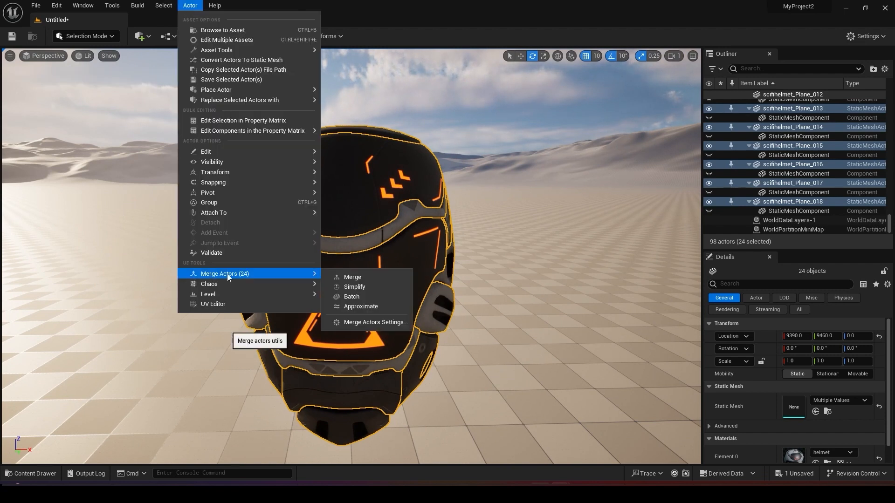
pyautogui.click(368, 278)
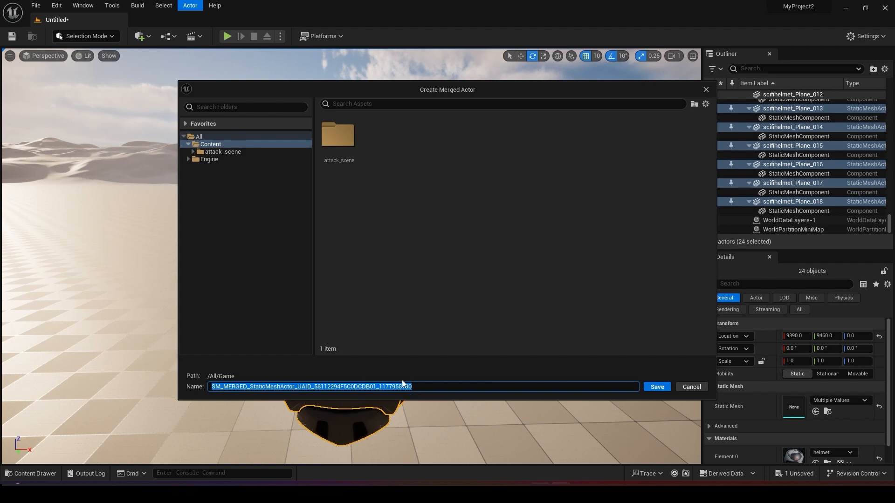
pyautogui.write('helmet_mesh')
pyautogui.click(193, 152)
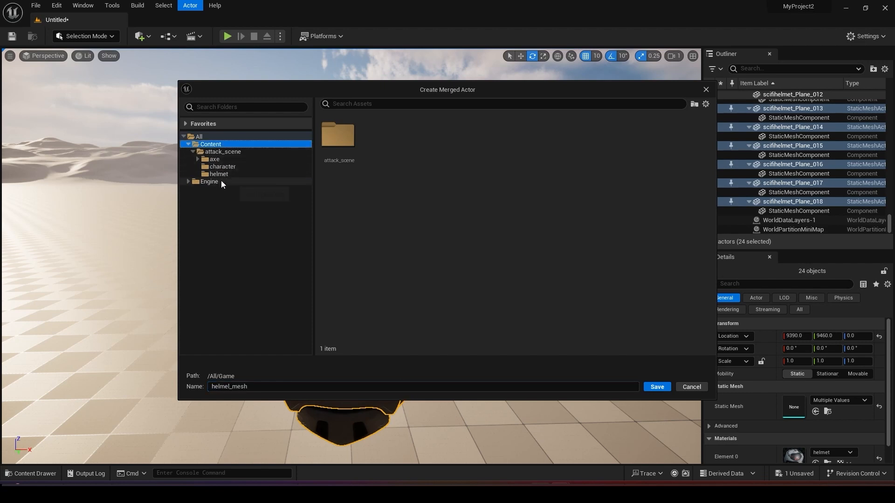
pyautogui.click(218, 174)
pyautogui.moveTo(232, 386); pyautogui.dragTo(280, 376)
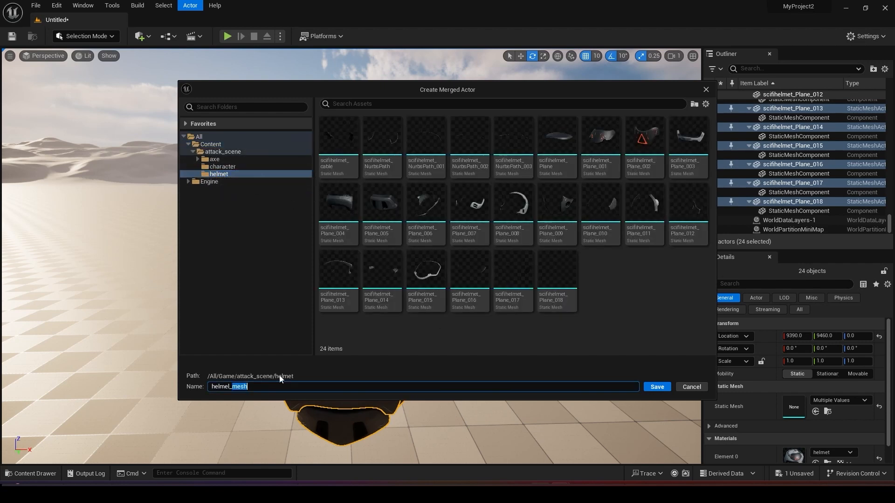
pyautogui.write('combine')
pyautogui.click(657, 387)
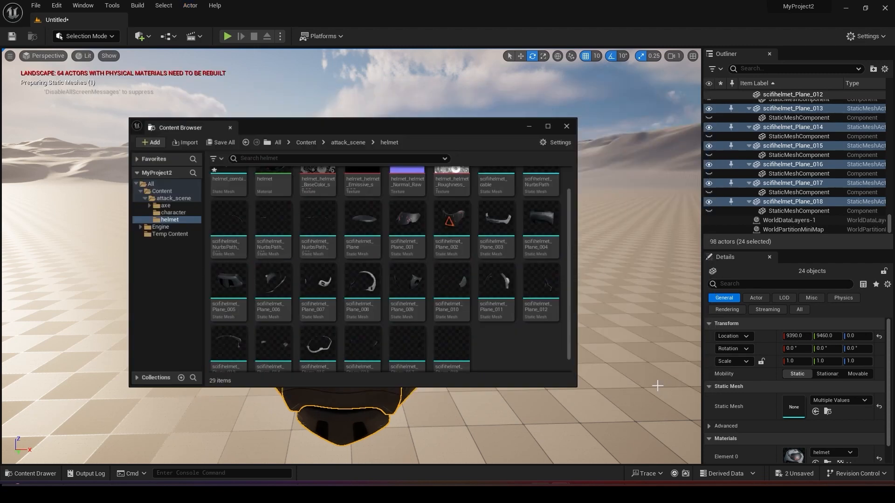
# Examine the merged helmet mesh alongside the separate scifihelmet meshes in the helmet folder.
pyautogui.scroll(2, 488, 334)
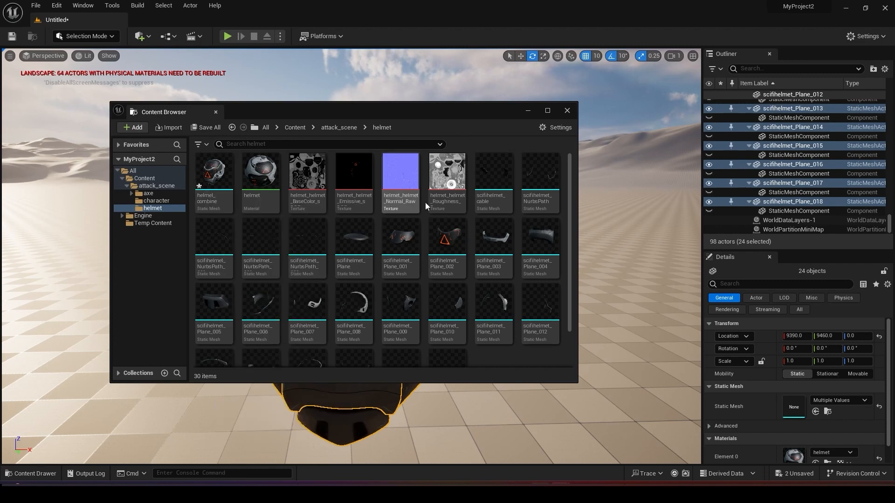
pyautogui.click(493, 247)
pyautogui.click(493, 187)
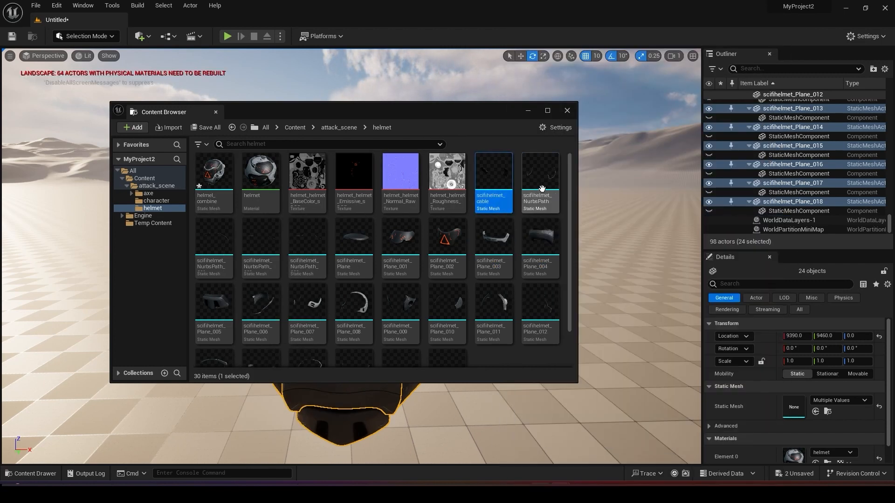
pyautogui.press('Down')
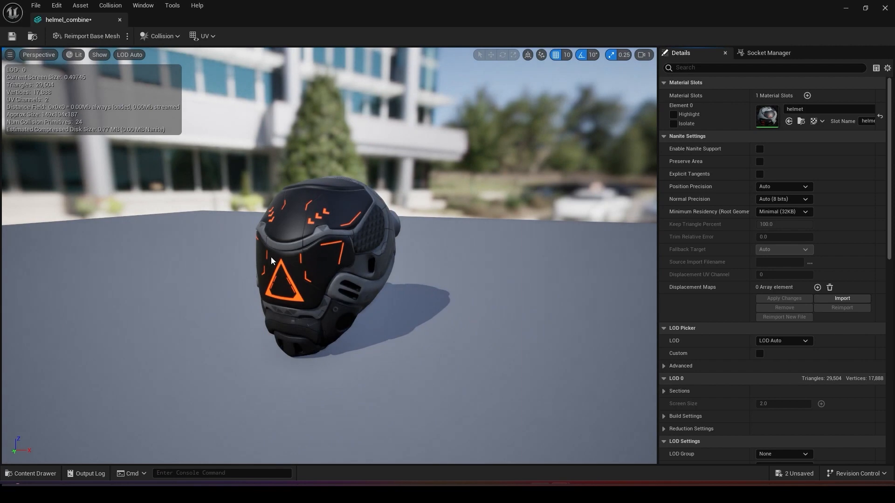
pyautogui.moveTo(271, 256); pyautogui.dragTo(606, 233)
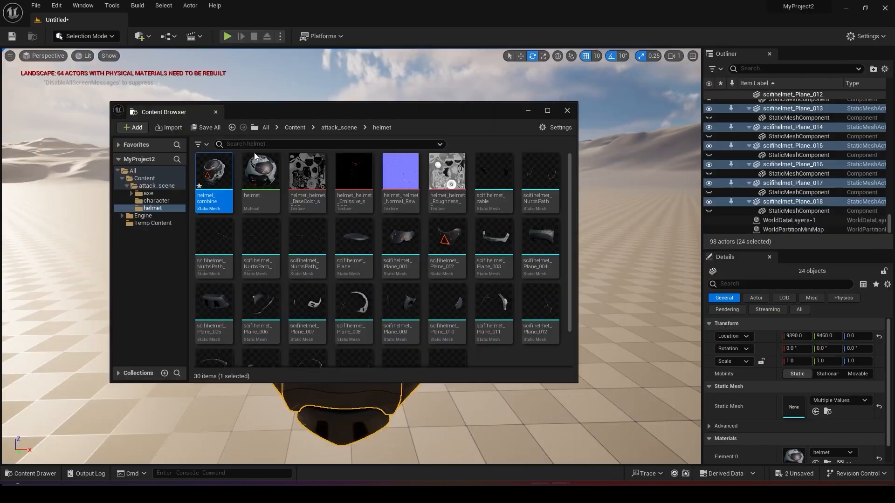
# Close the Content Browser and delete the 24 selected helmet piece actors from the level.
pyautogui.click(566, 110)
pyautogui.keyDown('alt'); pyautogui.moveTo(277, 264); pyautogui.dragTo(466, 280); pyautogui.keyUp('alt')
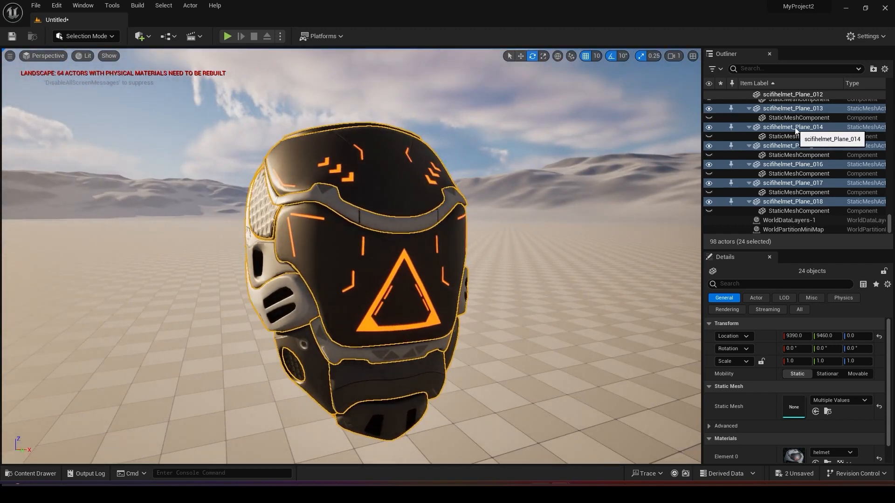
pyautogui.press('Delete')
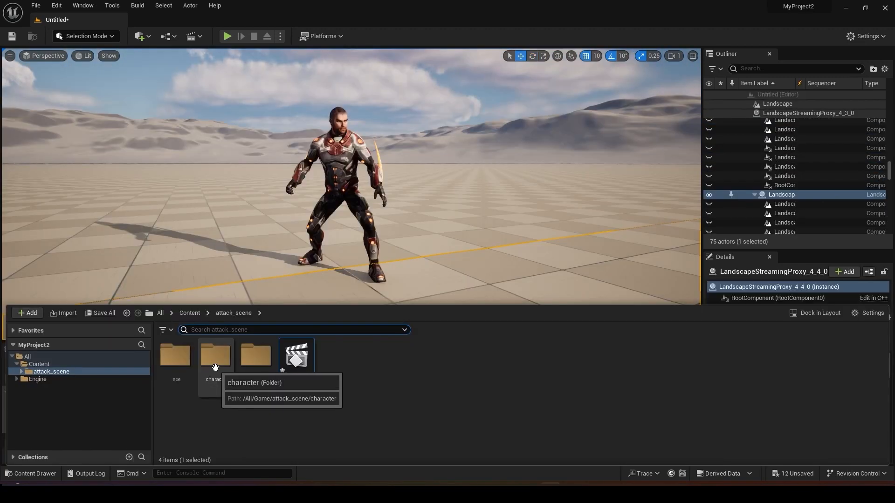
# Open the Standing_Melee_Attack_Horizontal skeletal mesh from the character folder and switch to its skeleton.
pyautogui.doubleClick(216, 356)
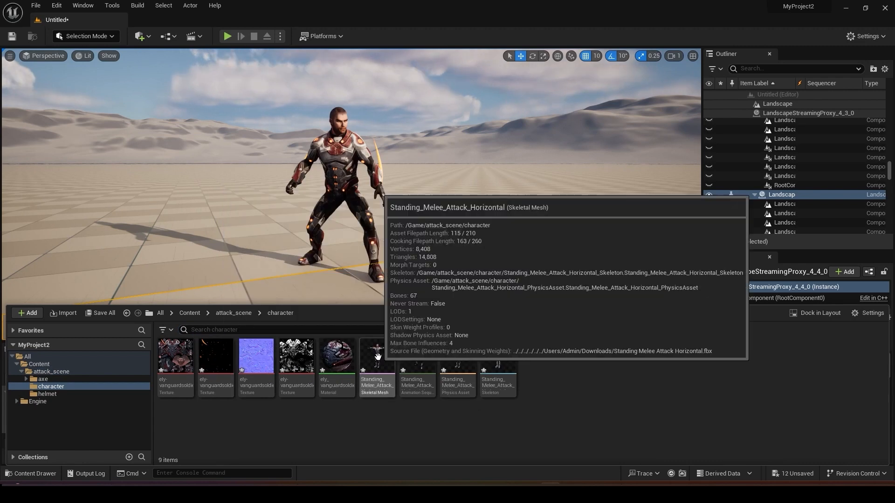
pyautogui.click(378, 357)
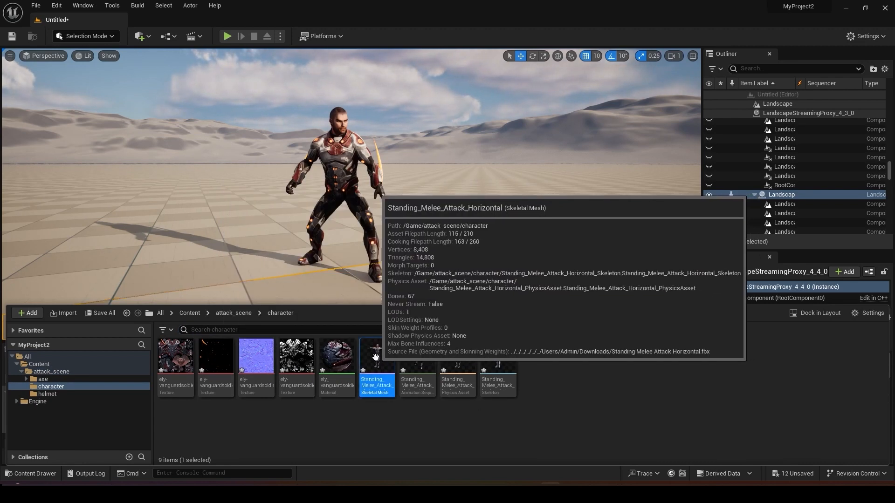
pyautogui.doubleClick(379, 376)
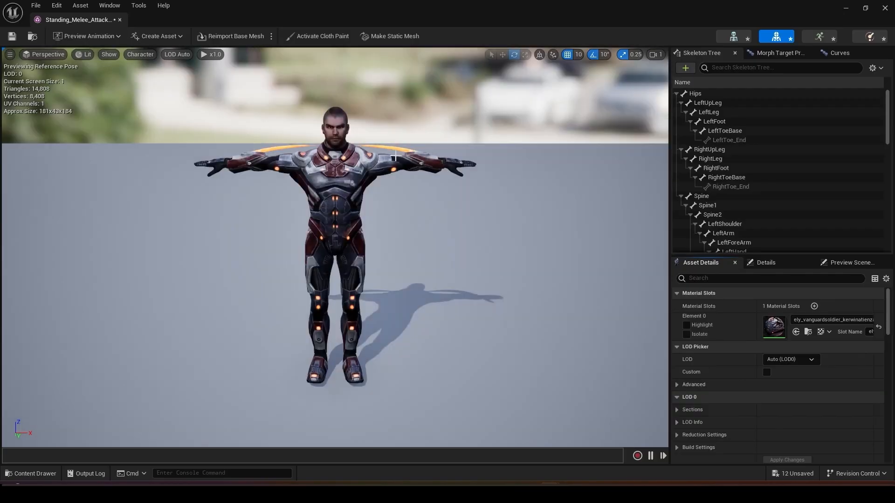
pyautogui.click(734, 37)
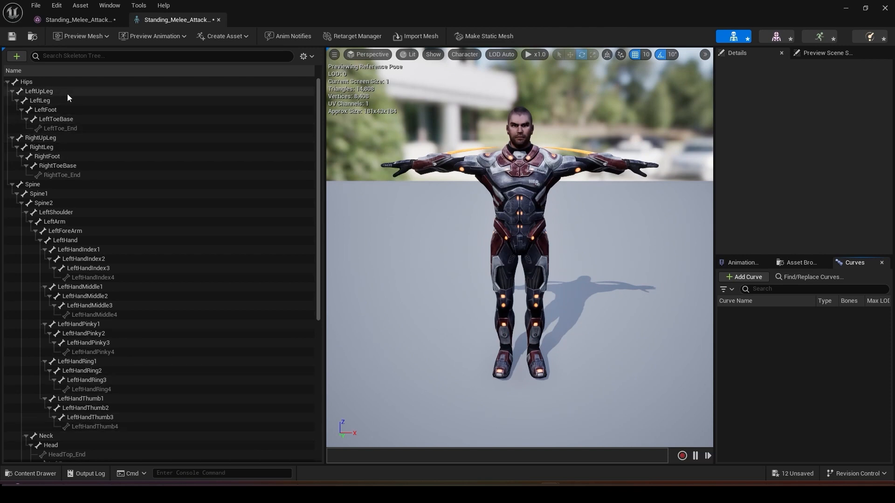
# Attach Dwarven_Axe_Low_Complete_Display as a preview asset to RightHandSocket and fit it into the hand at 0.3 scale, rotated about -81.5°.
pyautogui.click(411, 172)
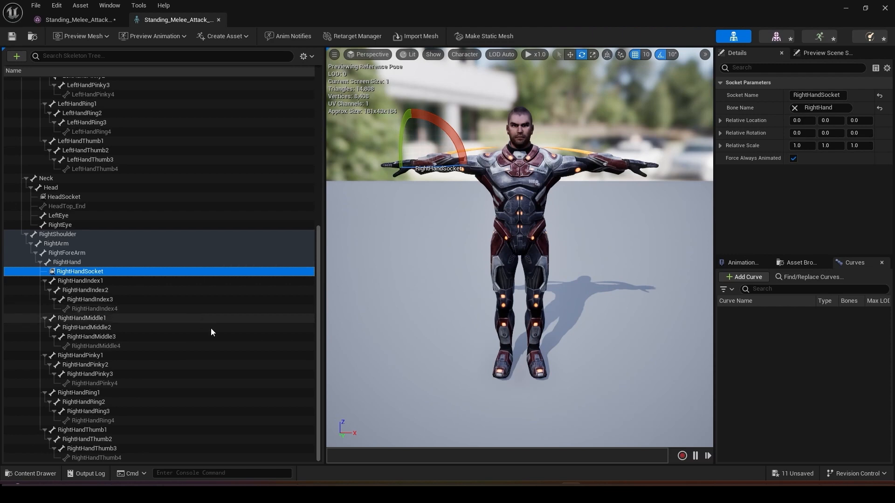
pyautogui.rightClick(81, 273)
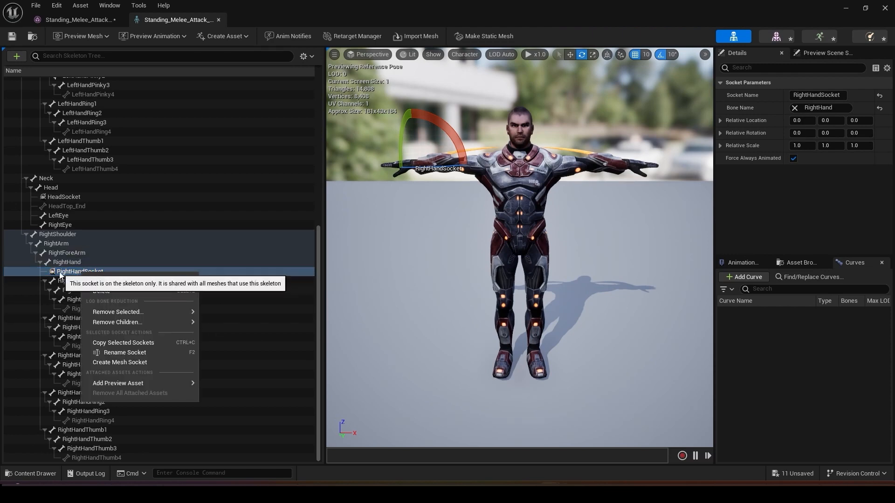
pyautogui.rightClick(60, 275)
pyautogui.moveTo(108, 383)
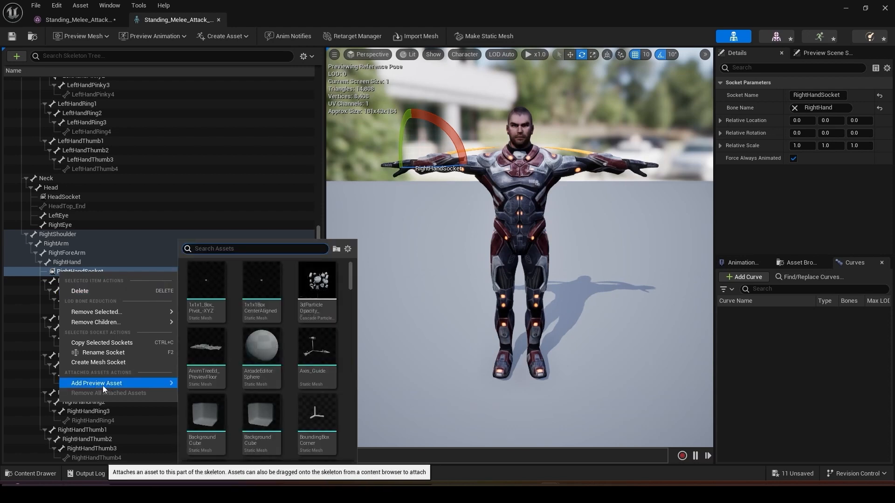
pyautogui.write('axe')
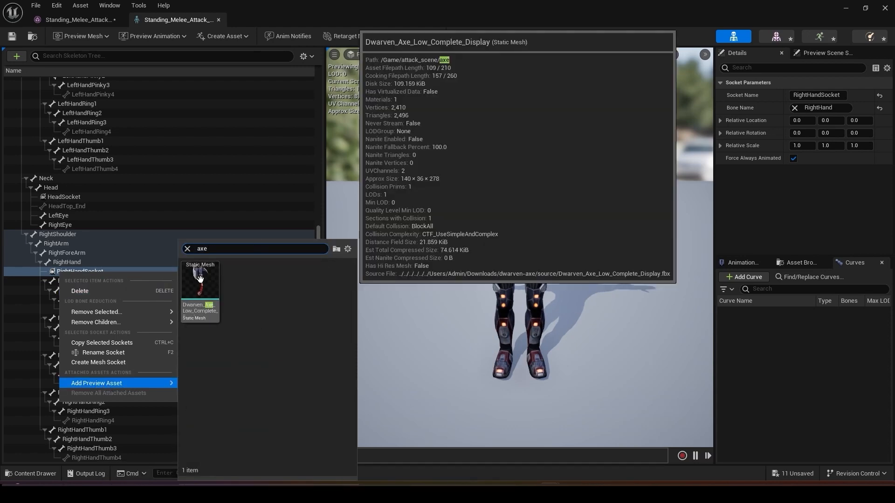
pyautogui.click(200, 278)
pyautogui.keyDown('alt'); pyautogui.moveTo(427, 244); pyautogui.dragTo(606, 245); pyautogui.keyUp('alt')
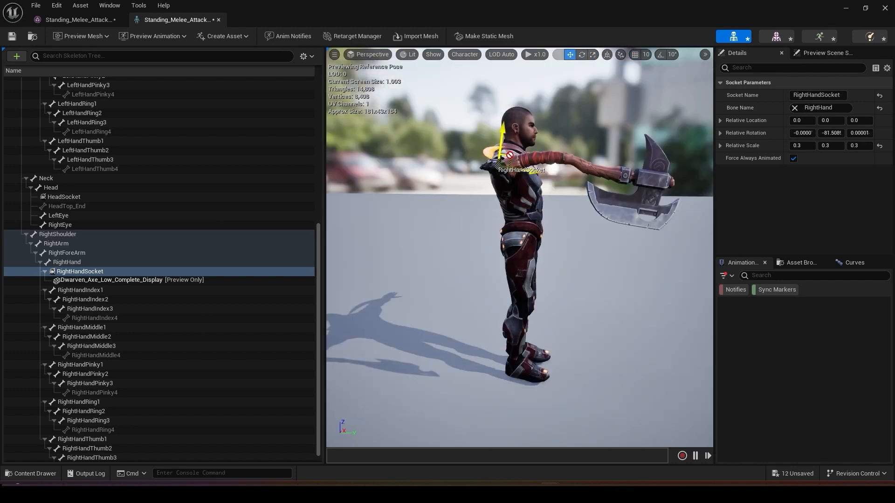
pyautogui.moveTo(496, 160); pyautogui.dragTo(477, 173)
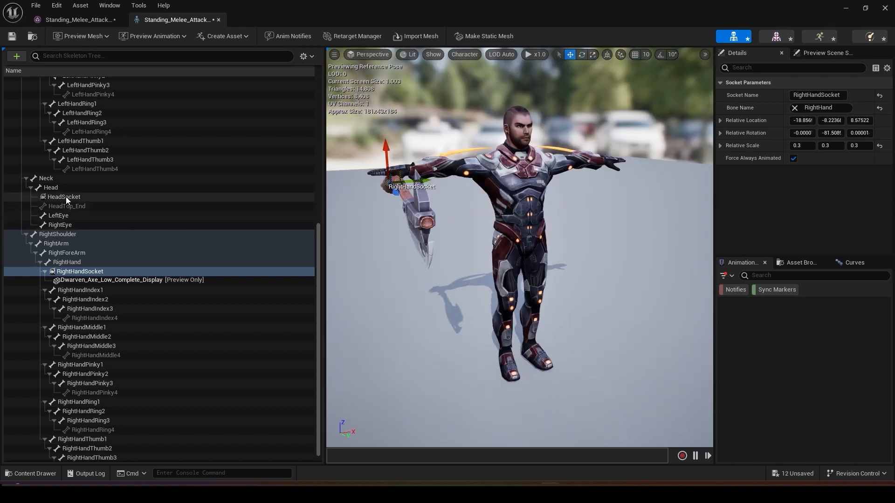
# Attach helmel_combine as a preview asset to HeadSocket and fit it over the head at 0.15 scale with a -90° rotation.
pyautogui.click(63, 189)
pyautogui.rightClick(86, 196)
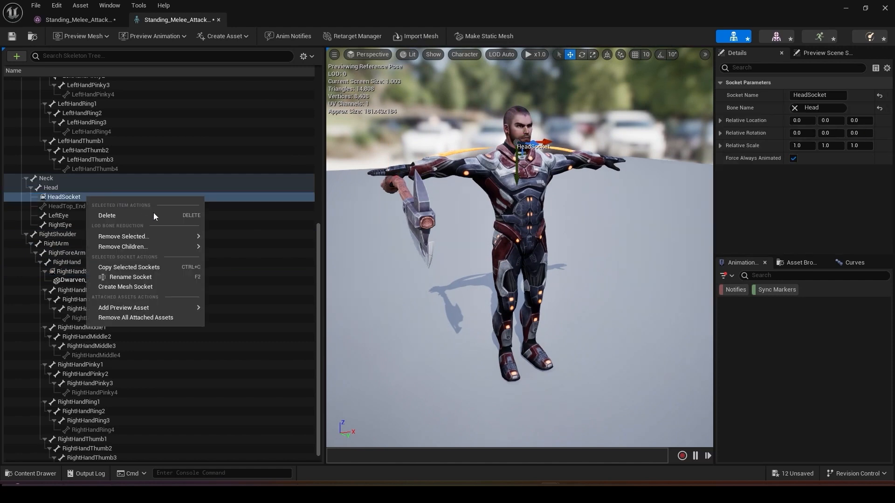
pyautogui.moveTo(140, 308)
pyautogui.click(264, 251)
pyautogui.write('he')
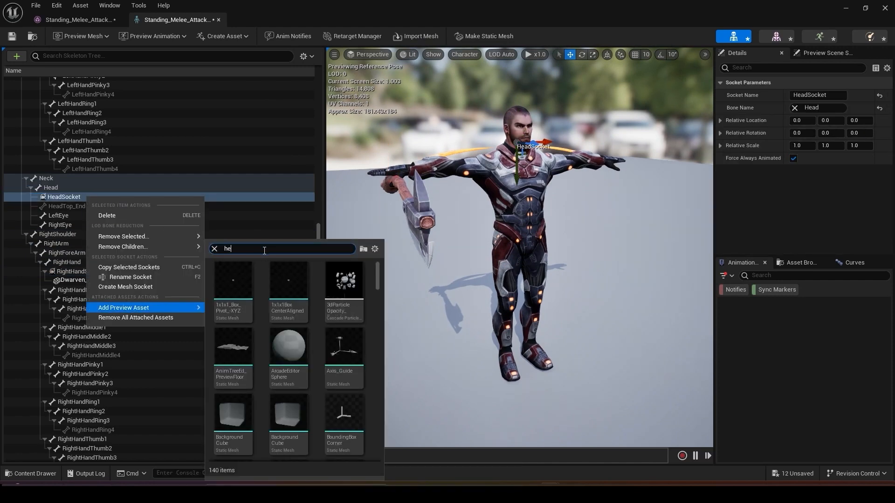
pyautogui.write('lm')
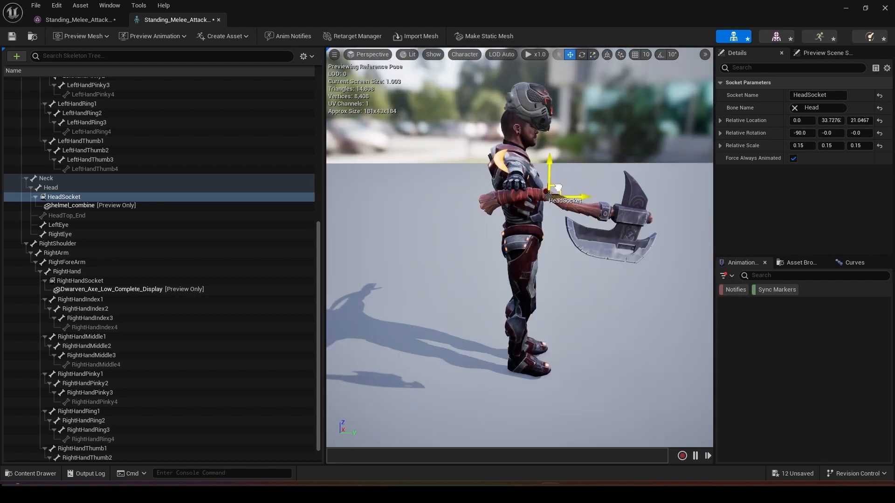
pyautogui.moveTo(557, 187); pyautogui.dragTo(550, 206)
pyautogui.keyDown('alt'); pyautogui.moveTo(550, 205); pyautogui.dragTo(466, 210); pyautogui.keyUp('alt')
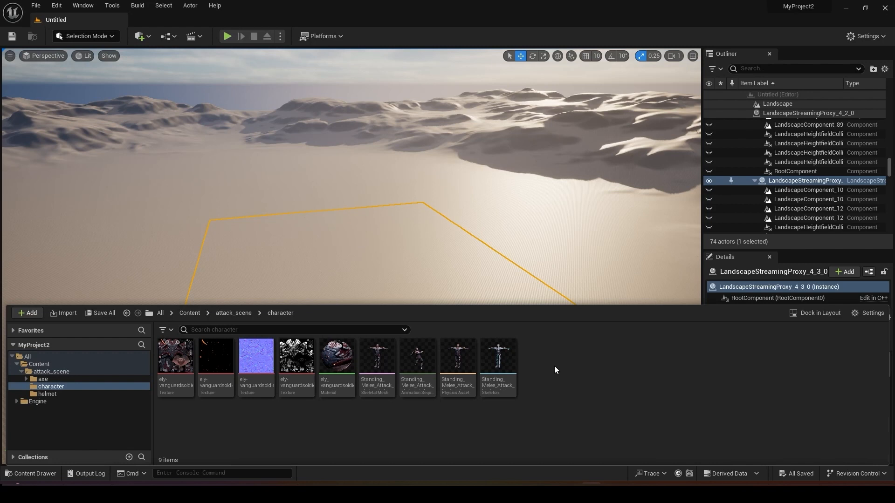
# Create a Blueprint Class with Actor as its parent in the character folder and name it Character_BP.
pyautogui.rightClick(547, 368)
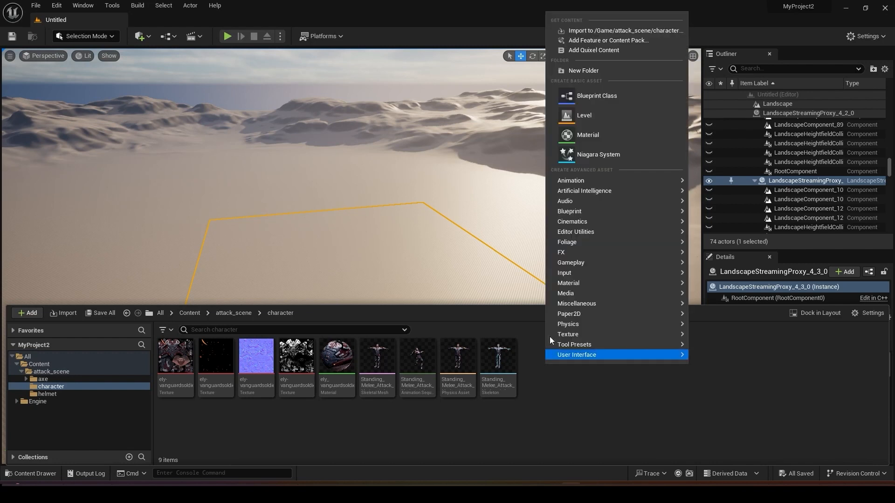
pyautogui.moveTo(605, 211)
pyautogui.click(749, 217)
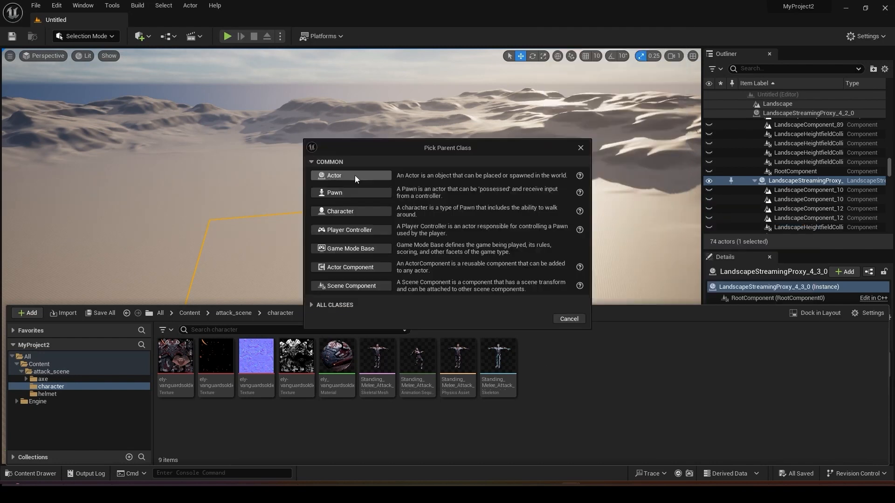
pyautogui.click(356, 175)
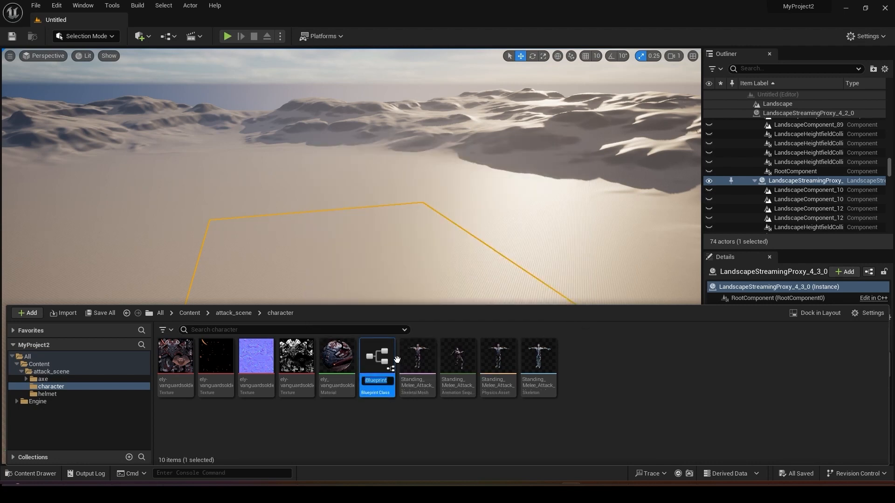
pyautogui.hotkey('ctrl', 'v')
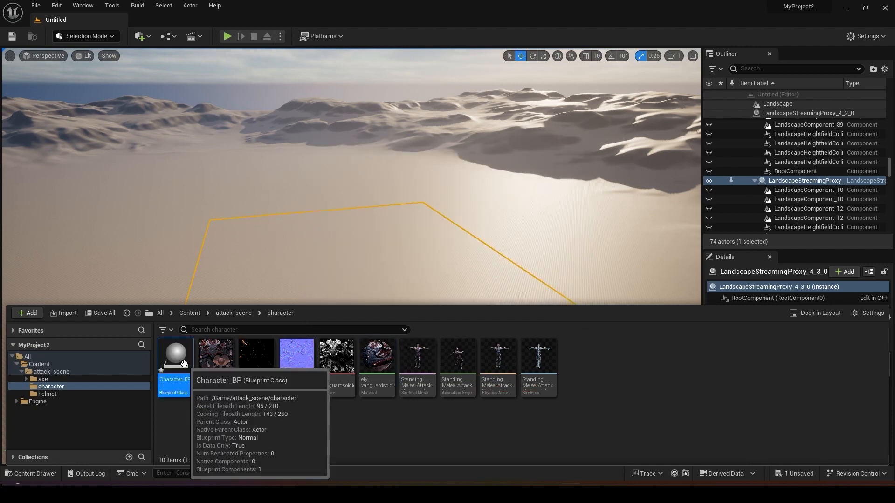
# Open the Character_BP Blueprint and add the Standing_Melee_Attack_Horizontal skeletal mesh from the character folder as a component.
pyautogui.doubleClick(183, 363)
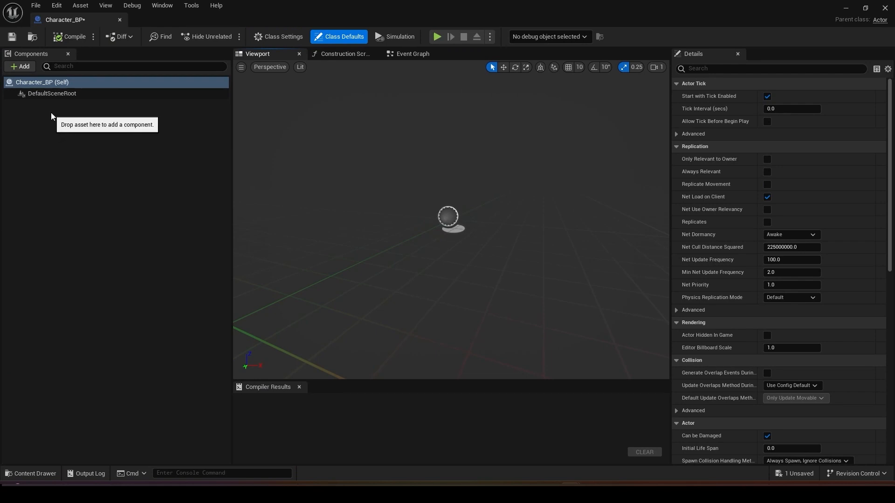
pyautogui.hotkey('ctrl', 'space')
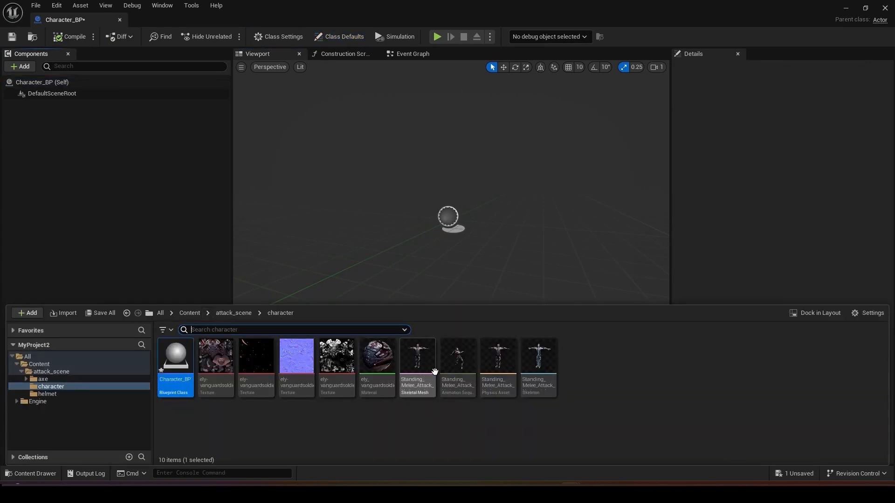
pyautogui.moveTo(418, 362); pyautogui.dragTo(377, 145)
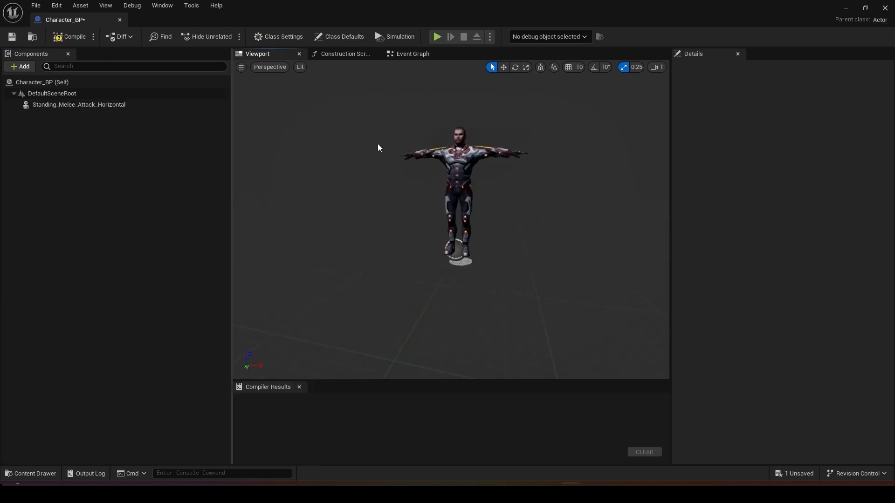
# Add a Static Mesh component named axe to the Blueprint and assign it the Dwarven_Axe_Low_Complete_Display mesh.
pyautogui.click(20, 66)
pyautogui.click(20, 67)
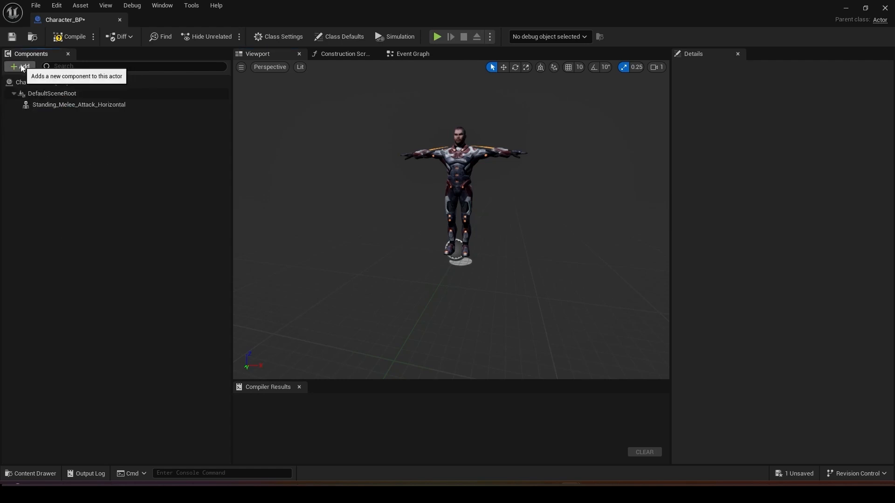
pyautogui.click(20, 66)
pyautogui.click(48, 168)
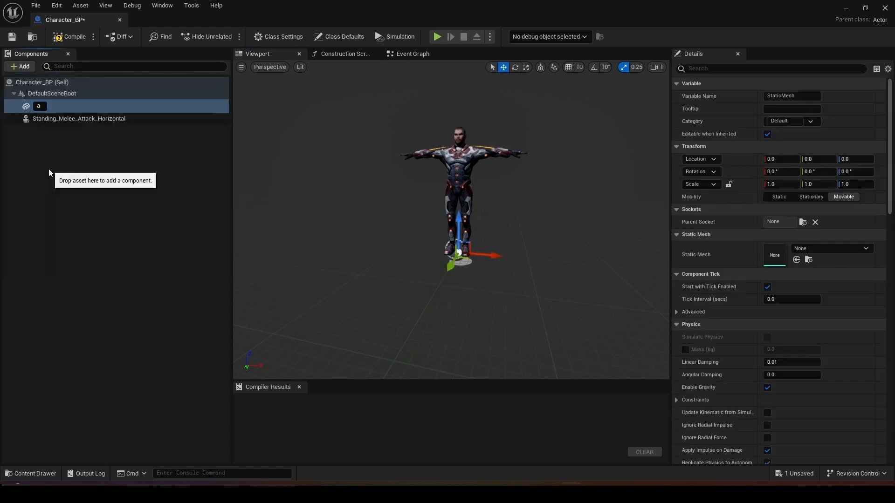
pyautogui.write('axe')
pyautogui.press('Return')
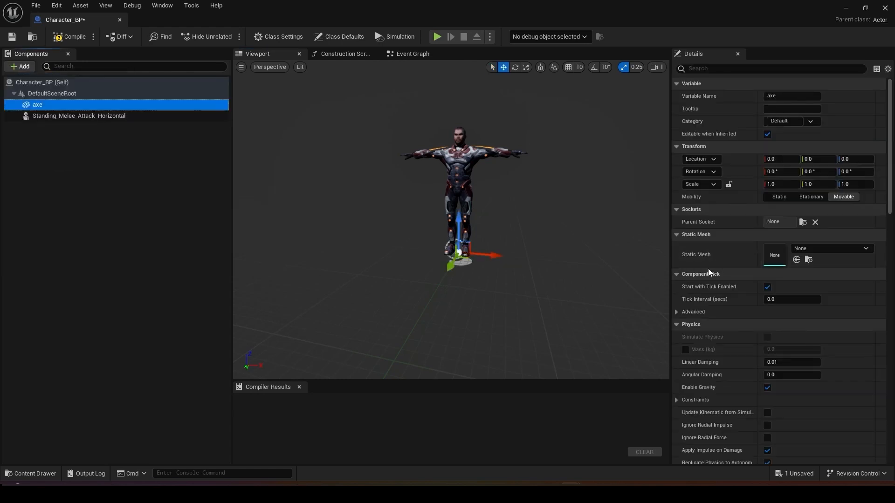
pyautogui.click(851, 248)
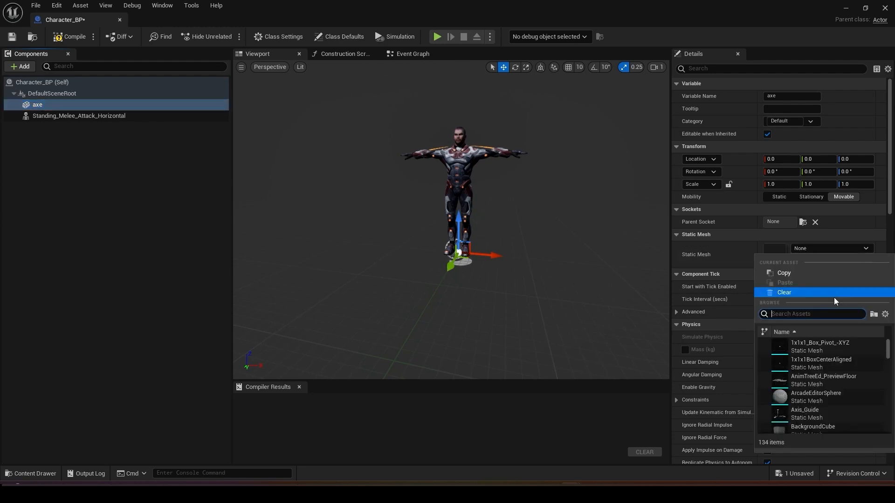
pyautogui.click(796, 344)
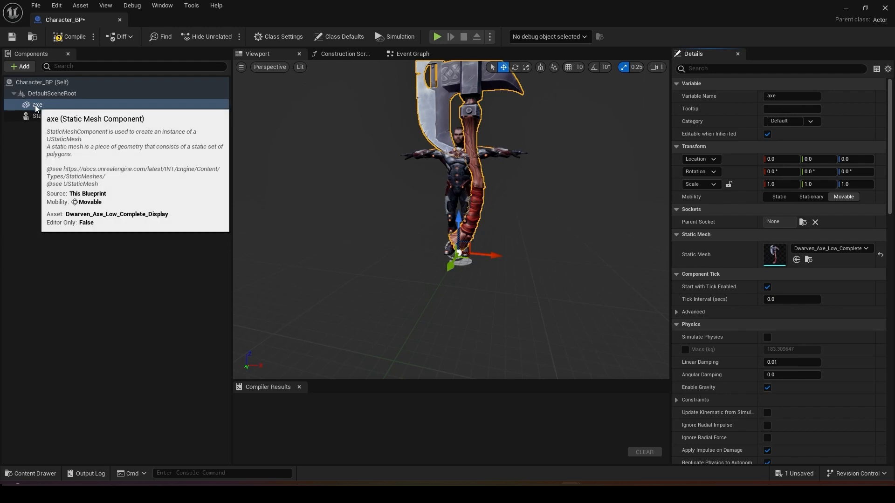
# Parent the axe component to Standing_Melee_Attack_Horizontal and set its parent socket to RightHandSocket.
pyautogui.moveTo(35, 107); pyautogui.dragTo(68, 116)
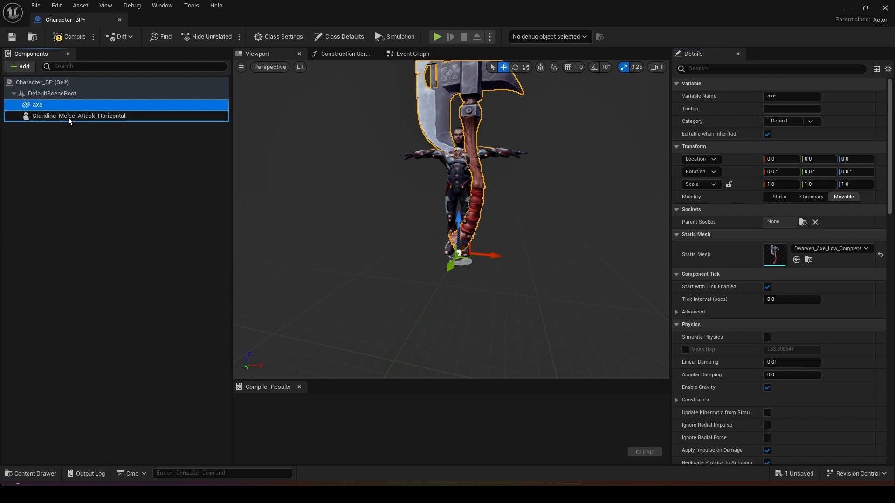
pyautogui.click(802, 223)
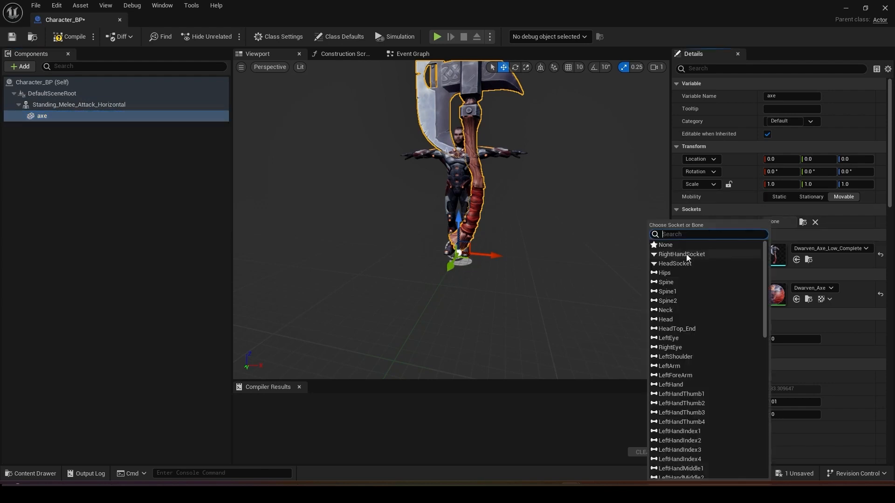
pyautogui.click(681, 254)
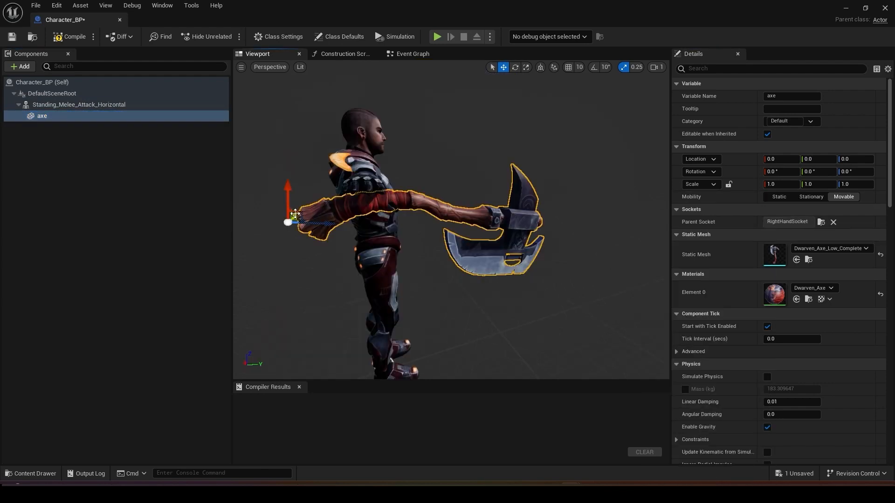
pyautogui.moveTo(299, 212); pyautogui.dragTo(307, 210)
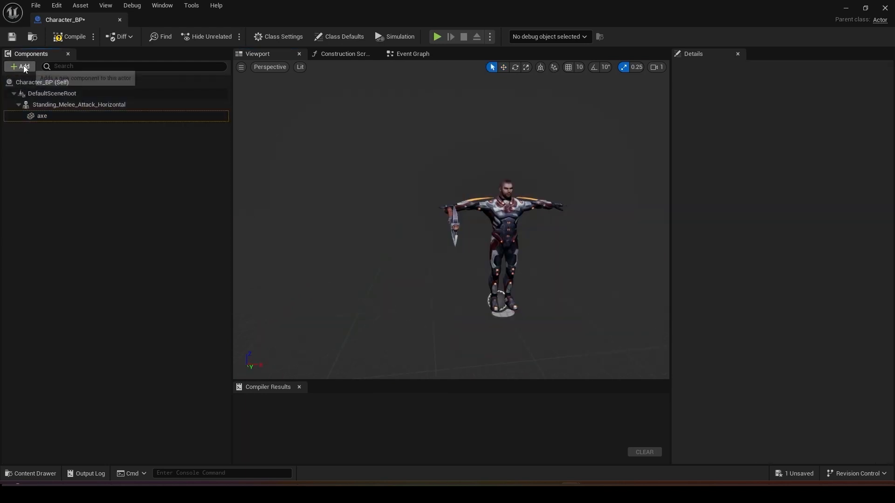
# Add a Static Mesh component named helmet and parent it to the Standing_Melee_Attack_Horizontal component.
pyautogui.click(21, 66)
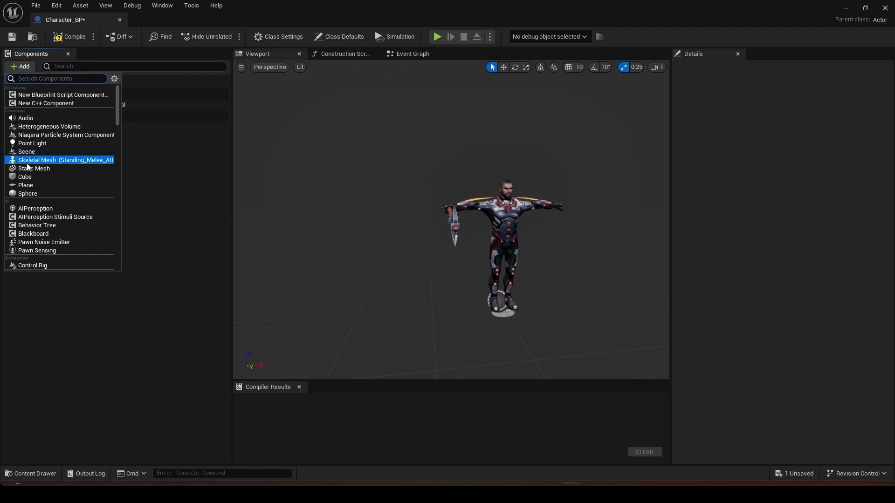
pyautogui.click(50, 168)
pyautogui.write('he')
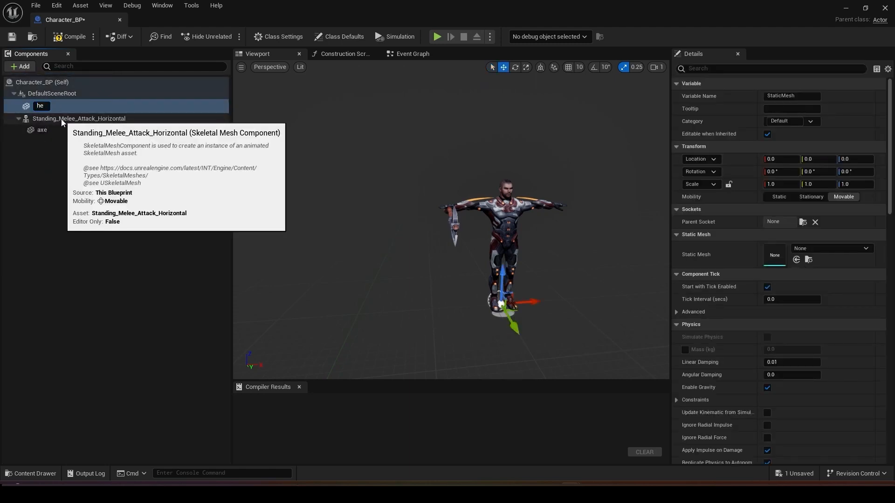
pyautogui.write('lmet')
pyautogui.press('Return')
pyautogui.moveTo(46, 105); pyautogui.dragTo(69, 116)
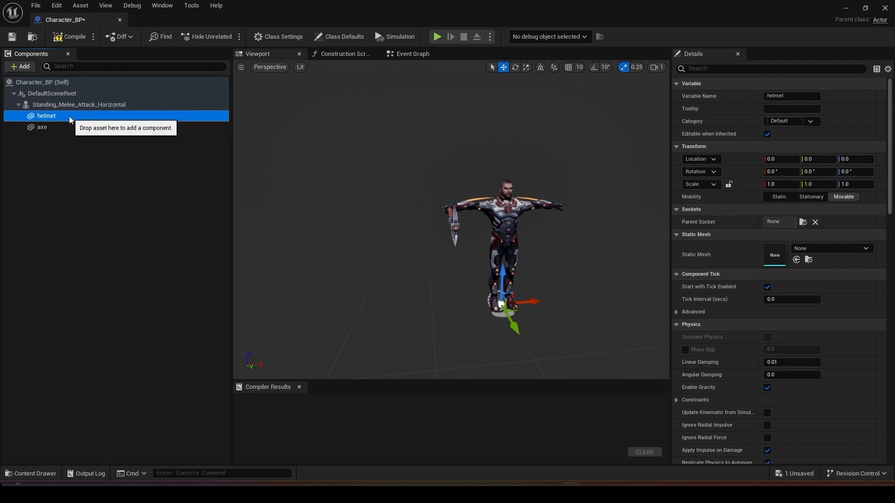
# Set up the helmet component with the helmel_combine mesh on HeadSocket, and compile and save the Blueprint.
pyautogui.click(829, 248)
pyautogui.write('helmet')
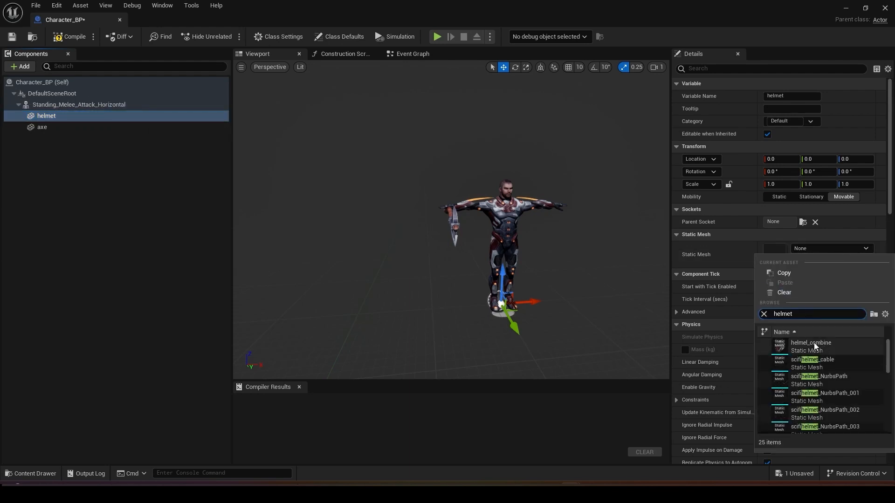
pyautogui.click(814, 343)
pyautogui.click(783, 223)
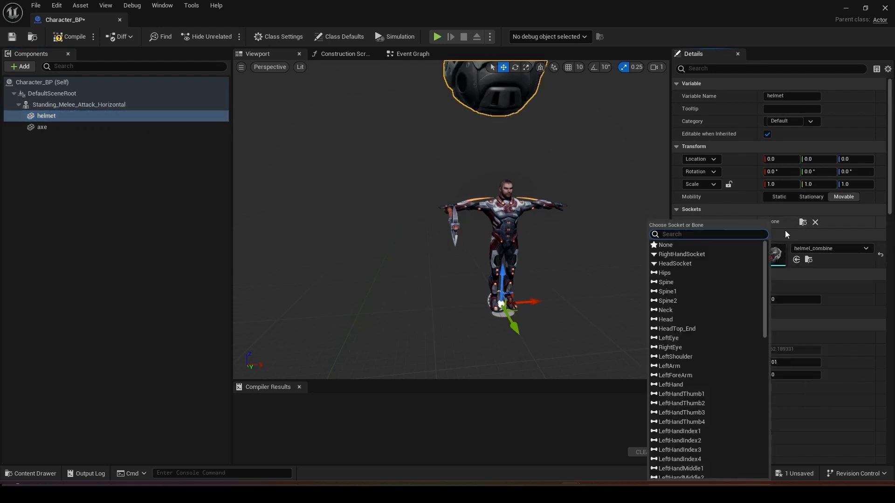
pyautogui.click(678, 263)
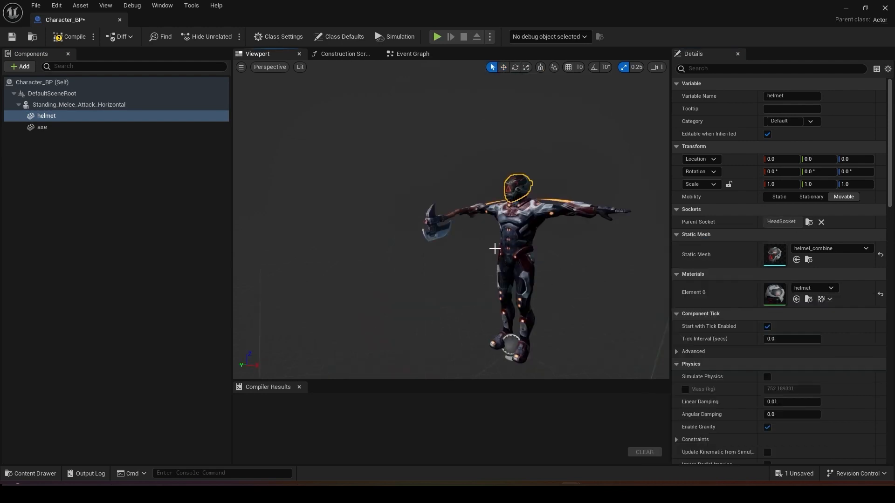
pyautogui.click(69, 37)
pyautogui.click(12, 40)
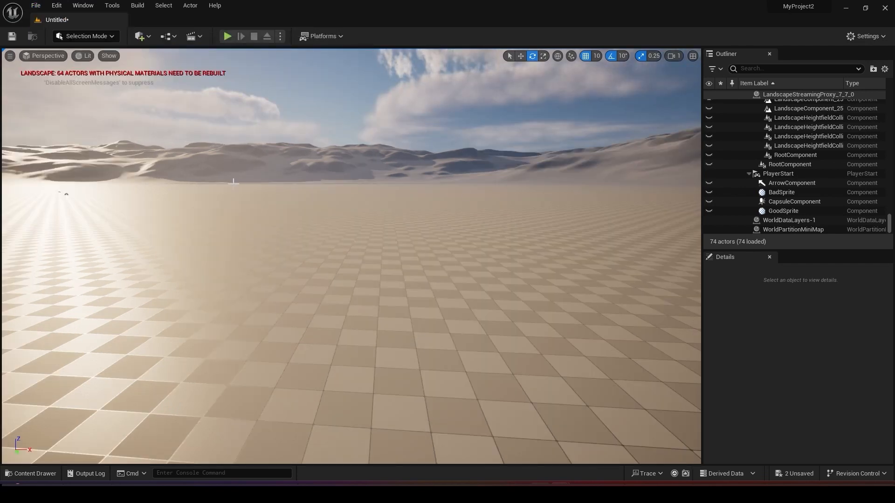
# Create a Level Sequence named Attack_Sequence in the attack_scene folder and open it in Sequencer.
pyautogui.hotkey('ctrl', 'space')
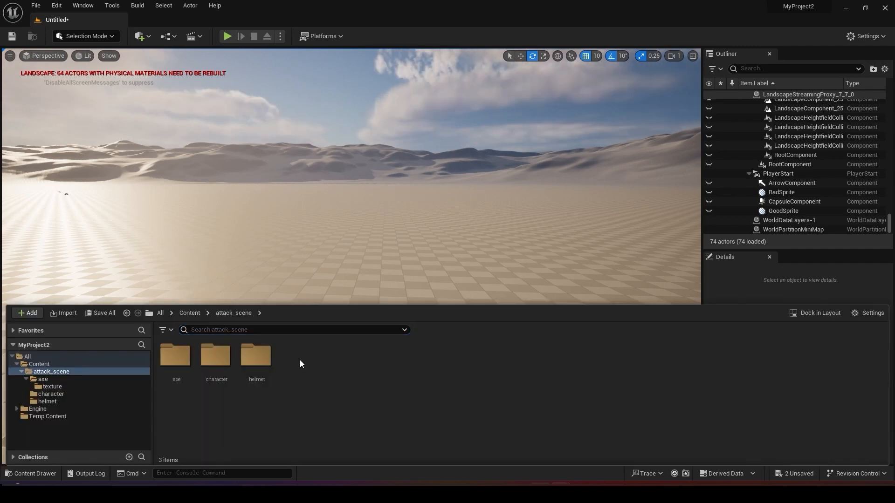
pyautogui.rightClick(300, 360)
pyautogui.moveTo(357, 218)
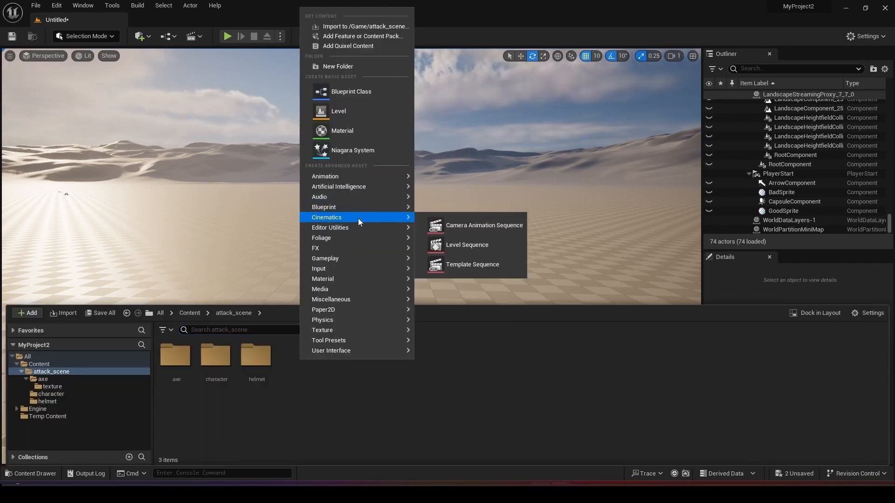
pyautogui.click(454, 251)
pyautogui.write('AttackSec')
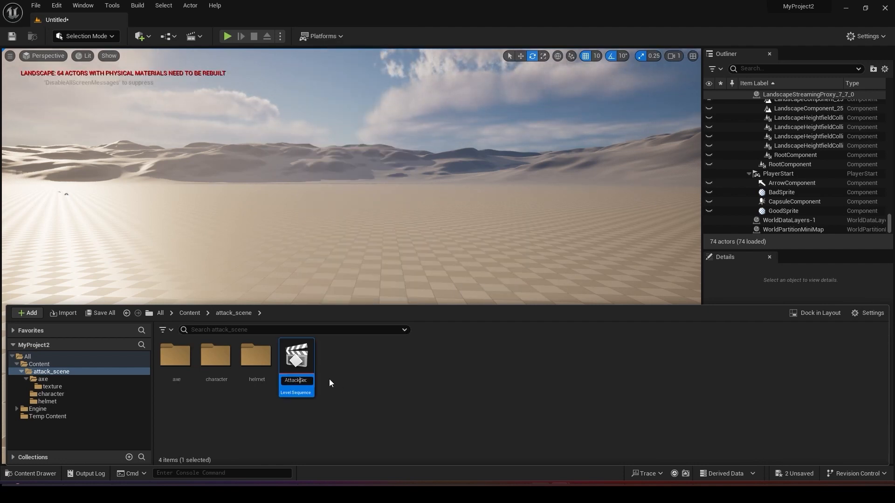
pyautogui.press('Return')
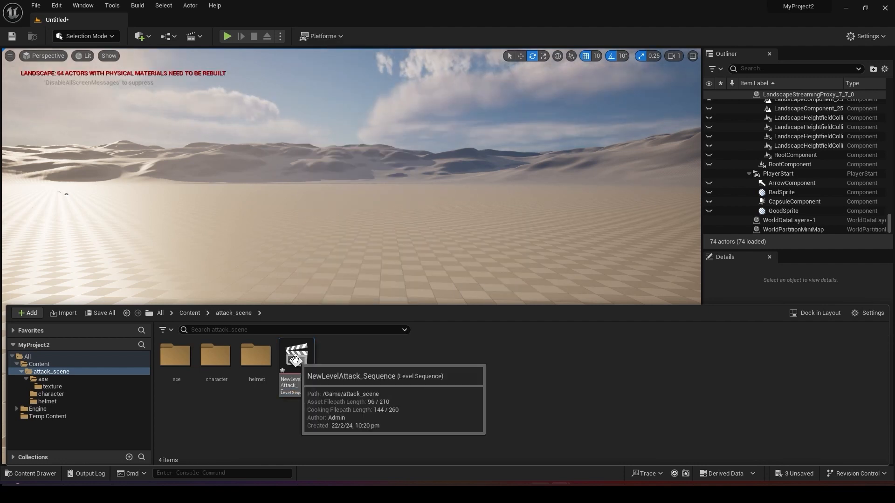
pyautogui.doubleClick(295, 359)
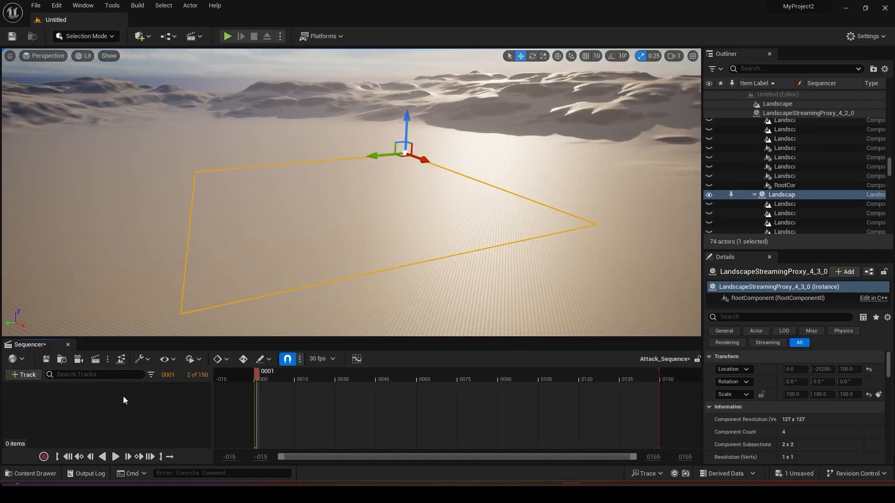
# Place Character_BP from the character folder into the level using a docked Content Browser, and close that browser window.
pyautogui.hotkey('ctrl', 'space')
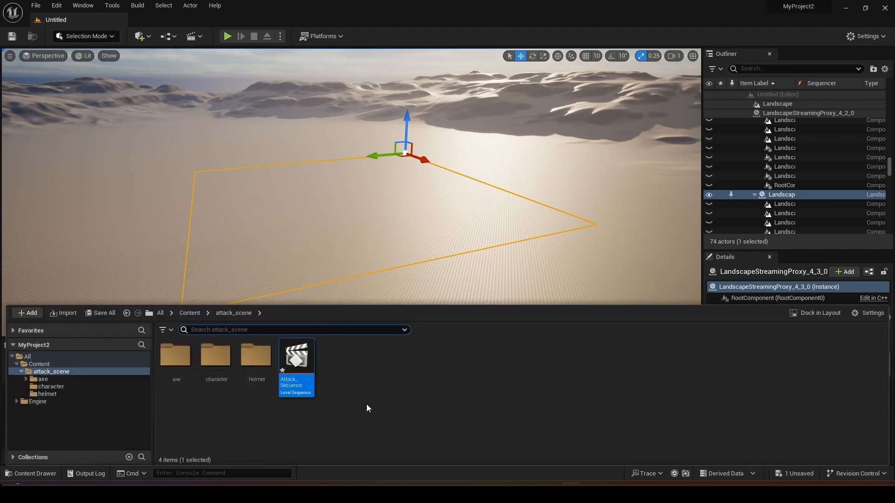
pyautogui.click(816, 313)
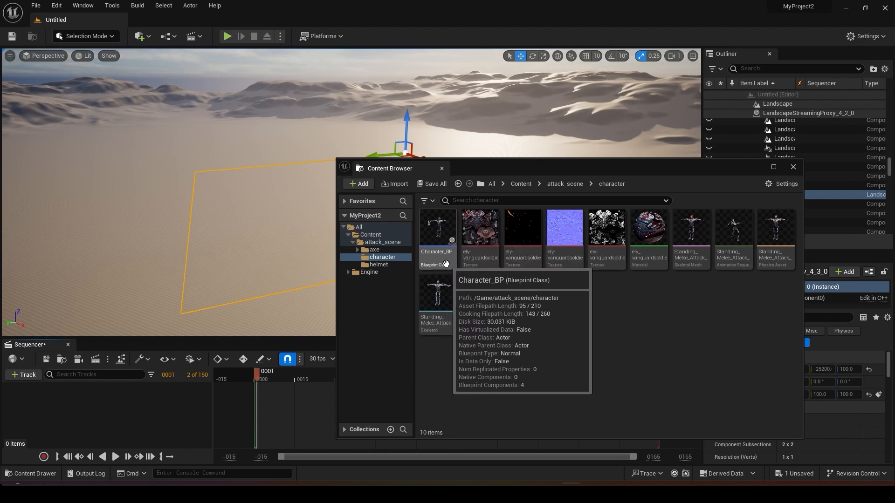
pyautogui.moveTo(442, 226); pyautogui.dragTo(340, 186)
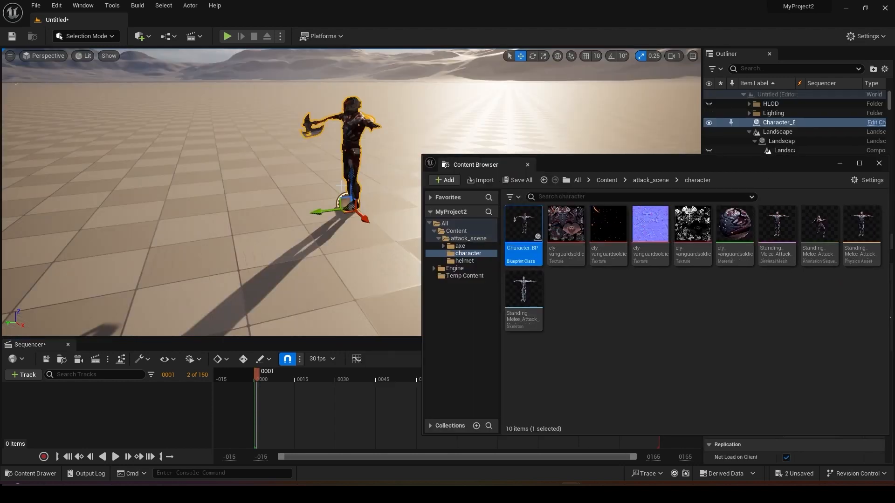
pyautogui.moveTo(325, 229); pyautogui.dragTo(433, 201, button='right')
pyautogui.click(879, 163)
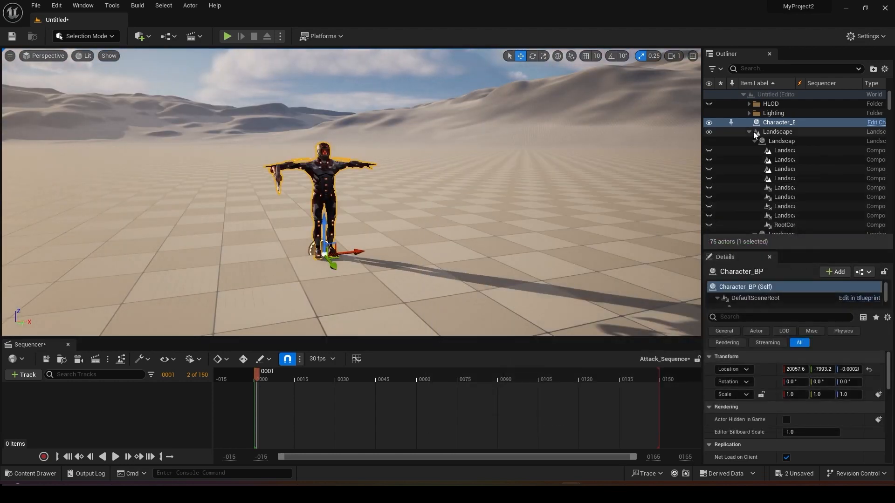
# Add the placed Character_BP actor from the Outliner to Attack_Sequence as a track.
pyautogui.moveTo(780, 125); pyautogui.dragTo(606, 156)
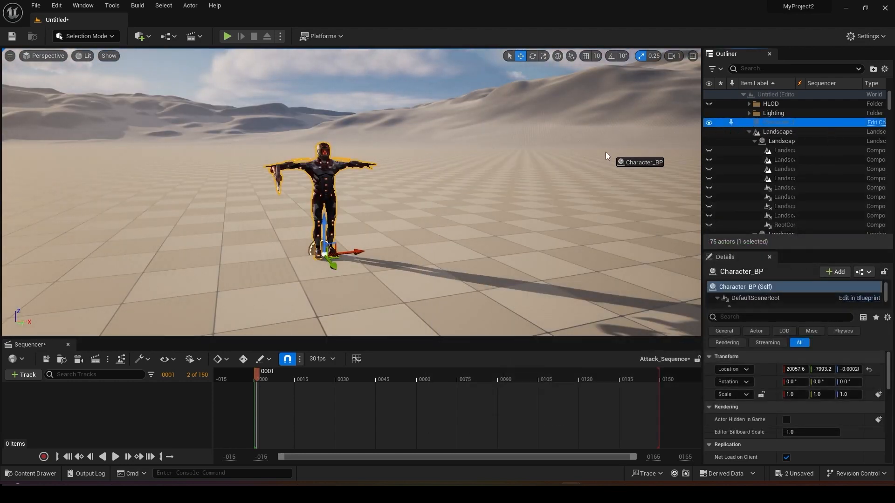
pyautogui.moveTo(163, 421); pyautogui.dragTo(164, 421)
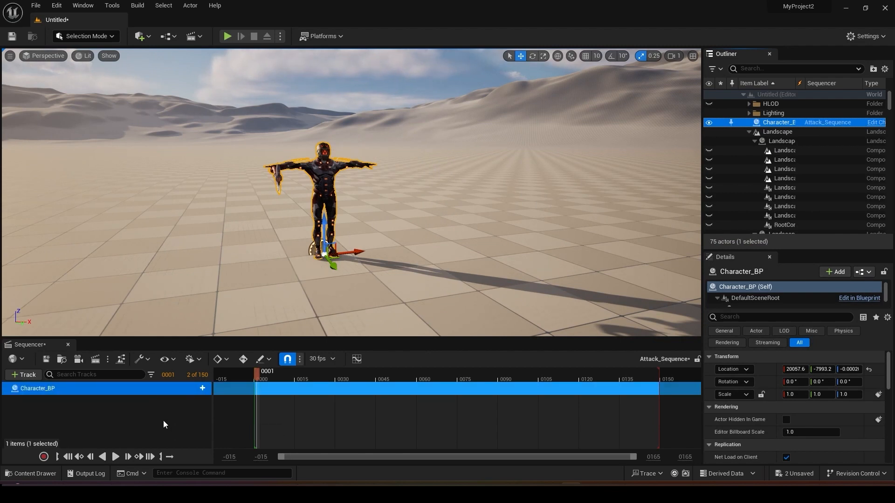
pyautogui.click(172, 420)
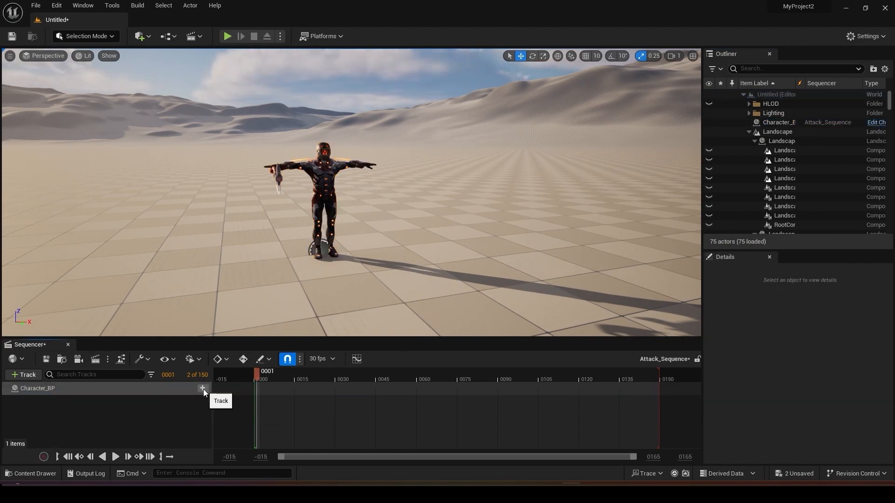
# Add the Standing_Melee_Attack_Horizontal_Anim animation to the Character_BP track and extend its section to about frame 270.
pyautogui.click(202, 389)
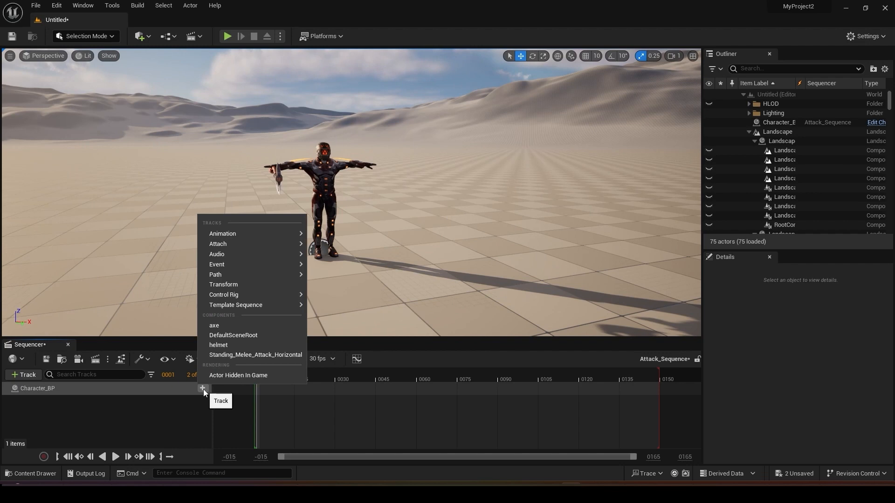
pyautogui.moveTo(256, 228)
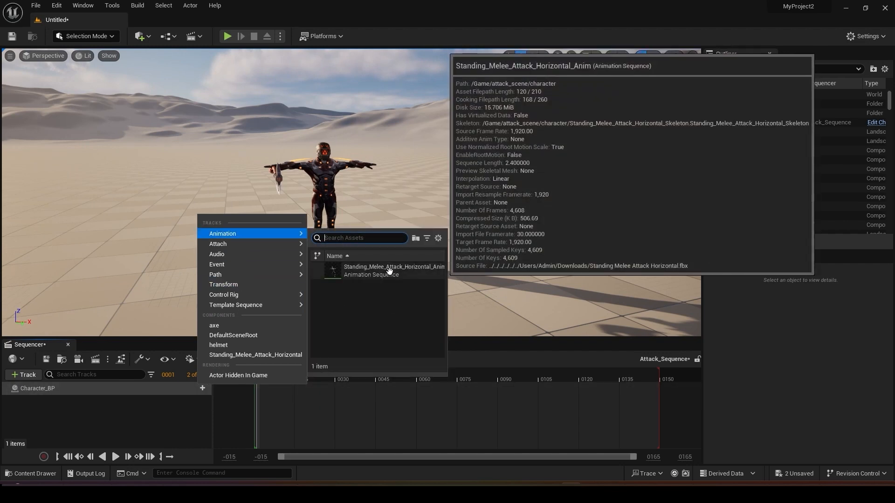
pyautogui.click(389, 270)
pyautogui.moveTo(381, 372); pyautogui.dragTo(403, 373)
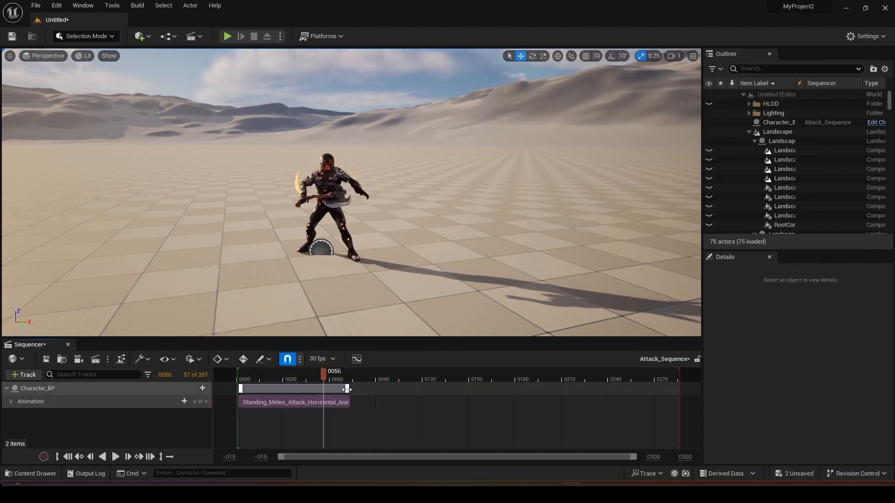
pyautogui.moveTo(347, 389); pyautogui.dragTo(656, 396)
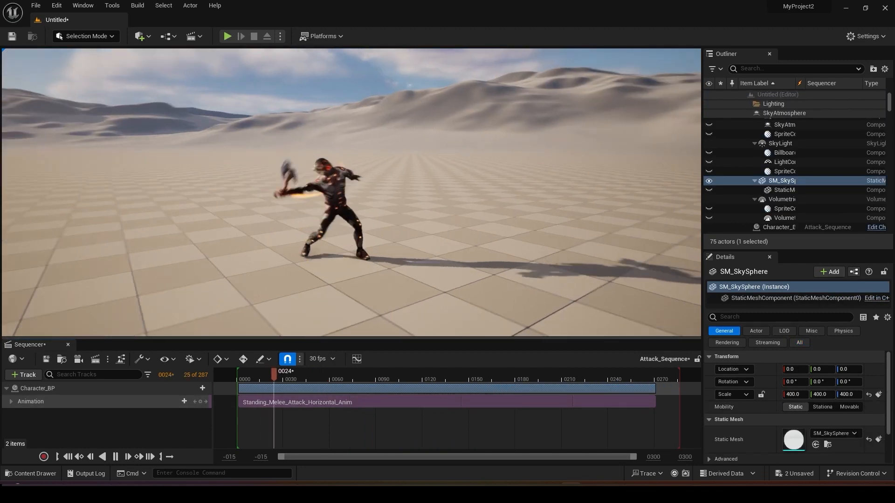